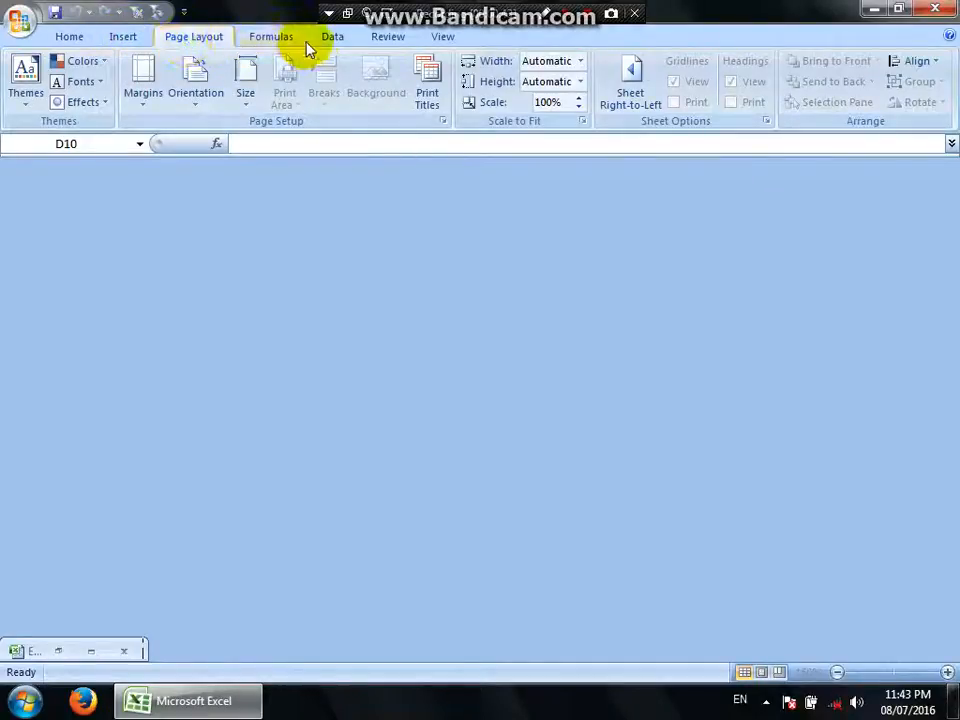
{"action": "left_click", "coordinate": [335, 42]}
{"action": "left_click", "coordinate": [385, 40]}
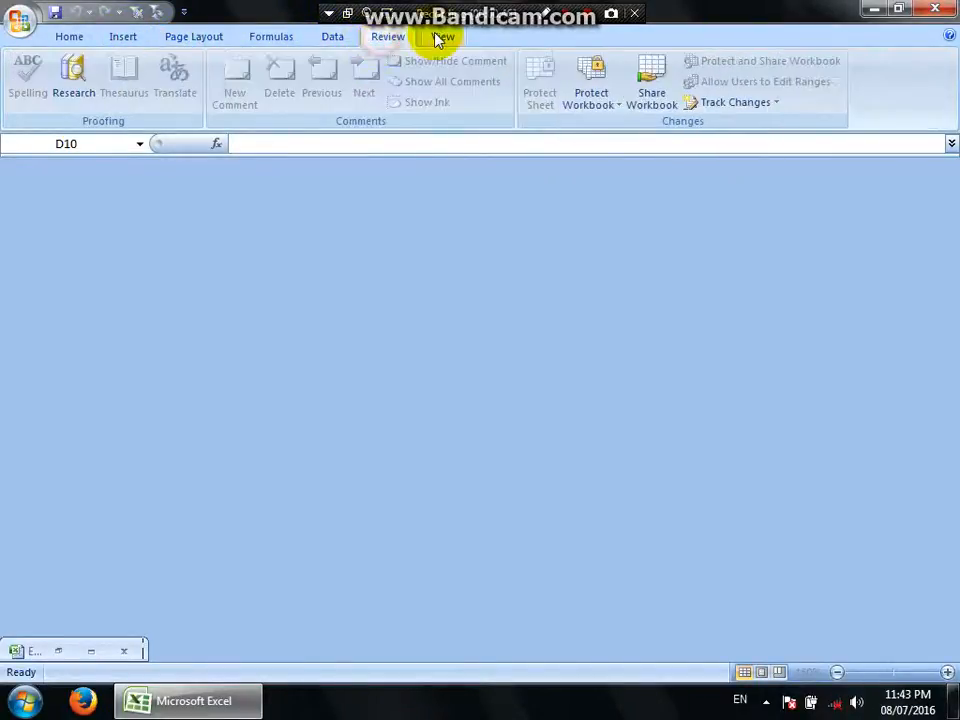
{"action": "left_click", "coordinate": [438, 37]}
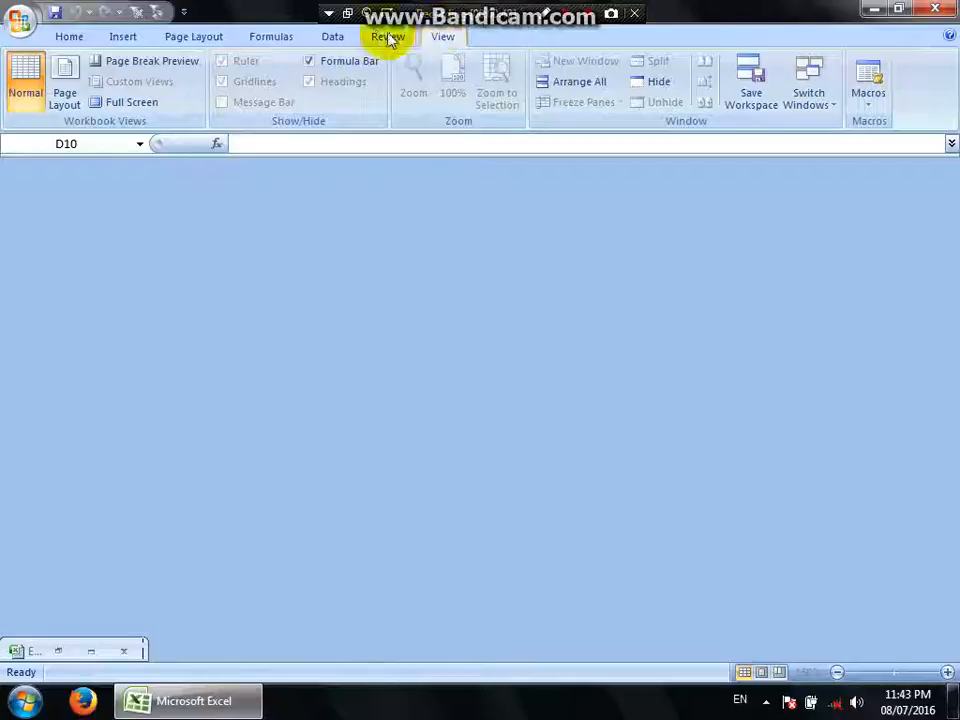
{"action": "left_click", "coordinate": [279, 40]}
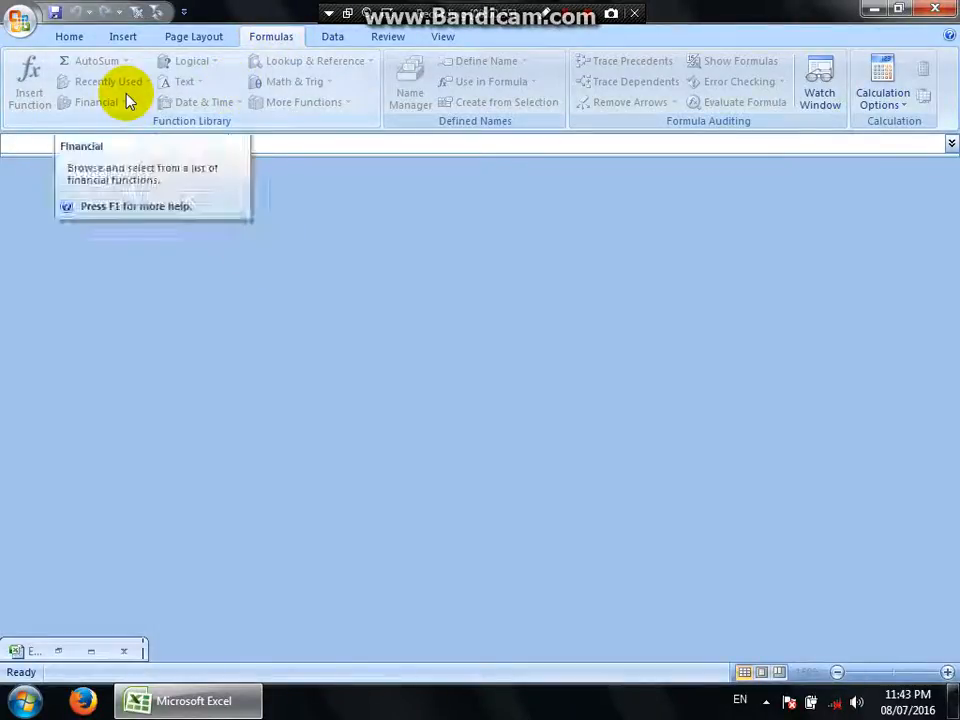
{"action": "left_click", "coordinate": [70, 37]}
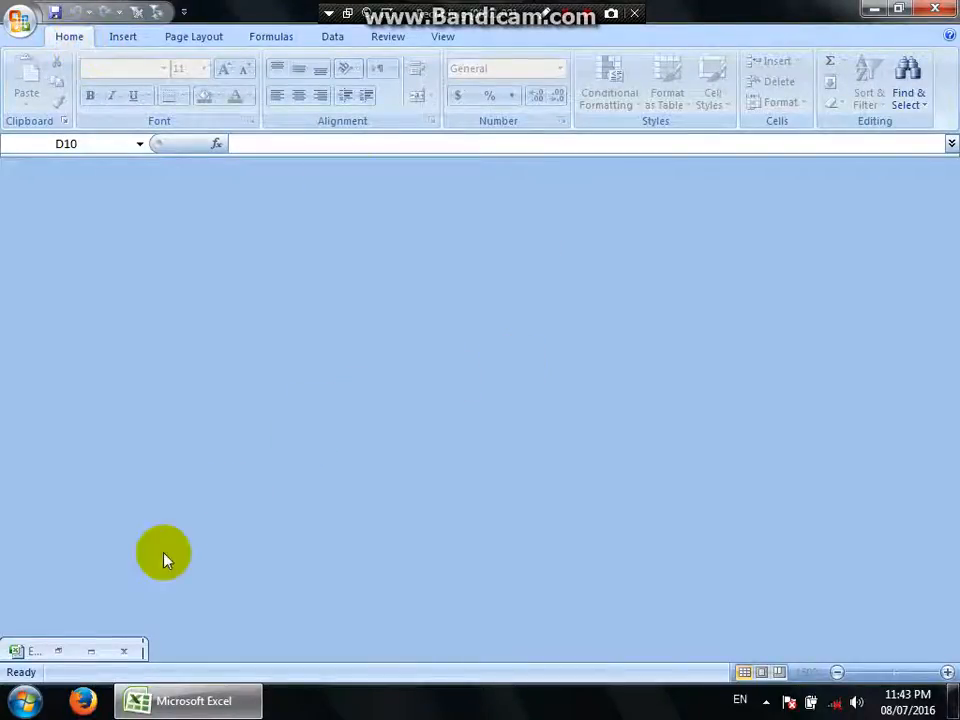
Maximize the minimized workbook window to show the Quick Review worksheet.
{"action": "left_click", "coordinate": [92, 652]}
{"action": "left_click", "coordinate": [484, 443]}
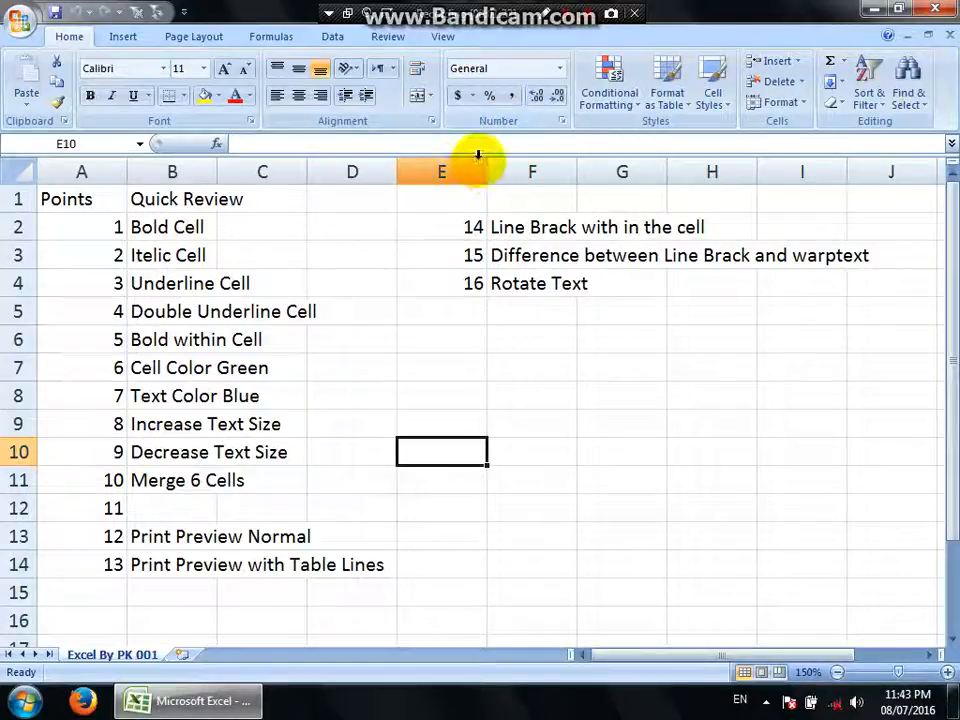
{"action": "left_click", "coordinate": [175, 226]}
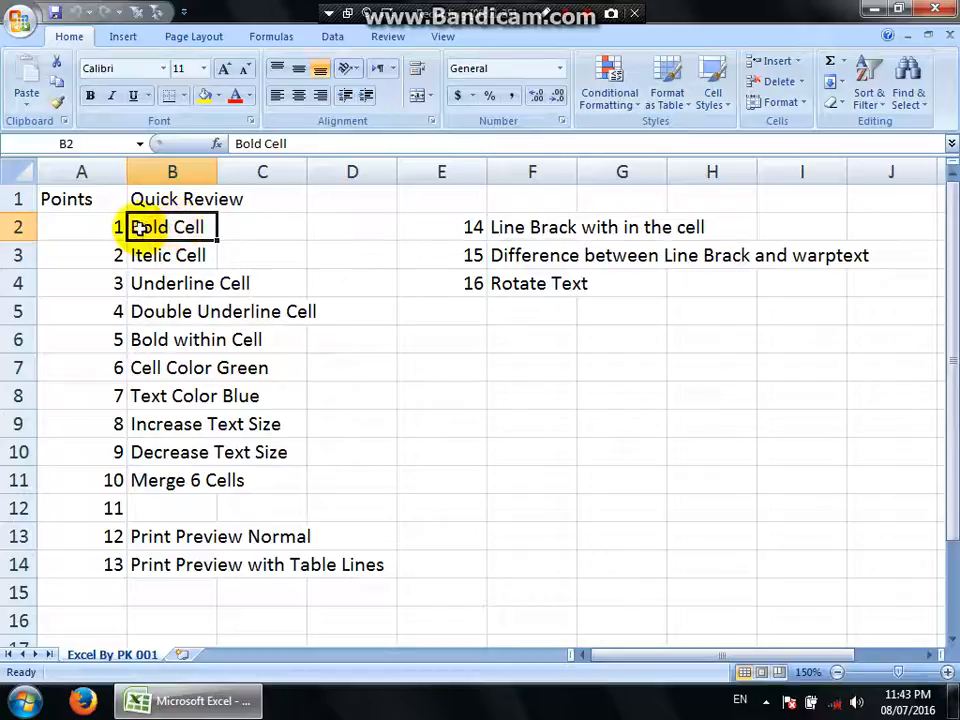
{"action": "left_click", "coordinate": [80, 197]}
{"action": "left_click", "coordinate": [105, 168]}
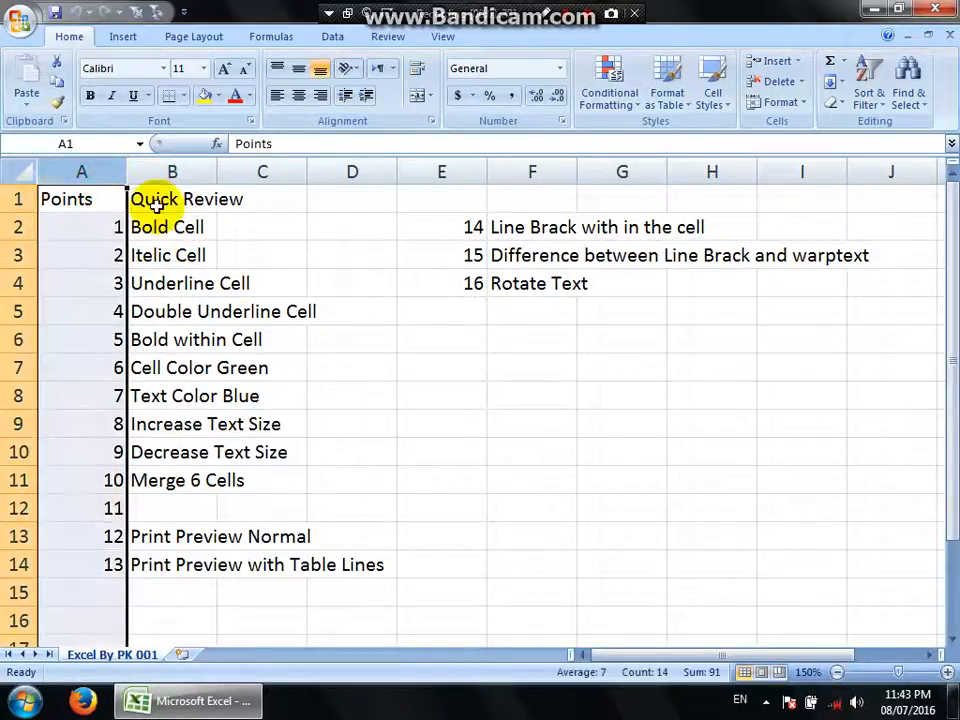
{"action": "left_click", "coordinate": [78, 194]}
{"action": "left_click", "coordinate": [155, 198]}
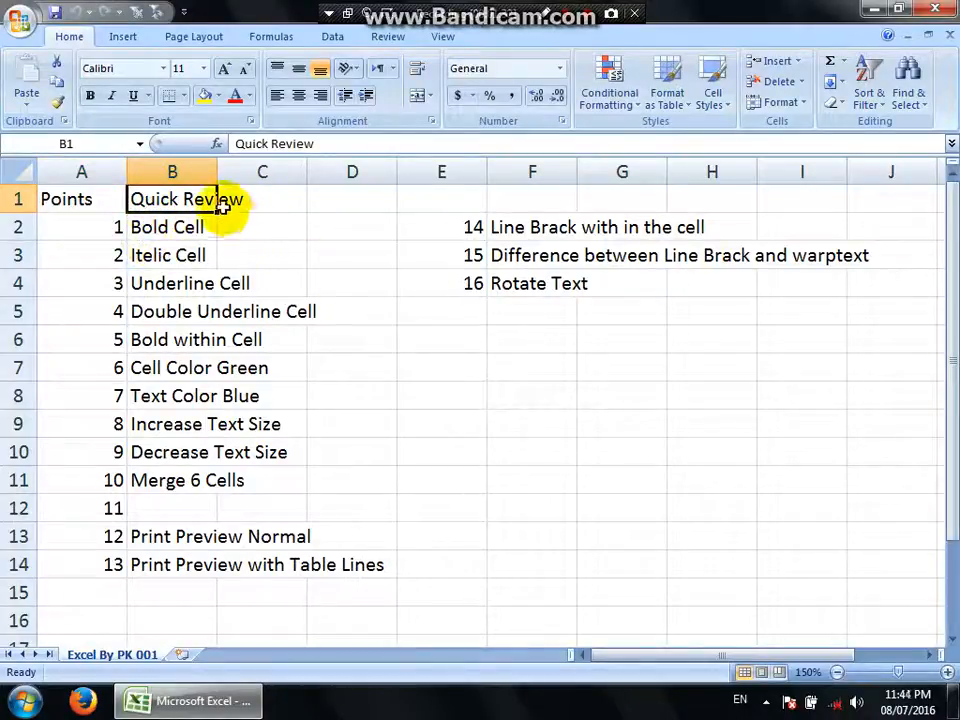
Make the "Bold Cell" text in B2 bold and the "Itelic Cell" text in B3 italic.
{"action": "left_click", "coordinate": [186, 226]}
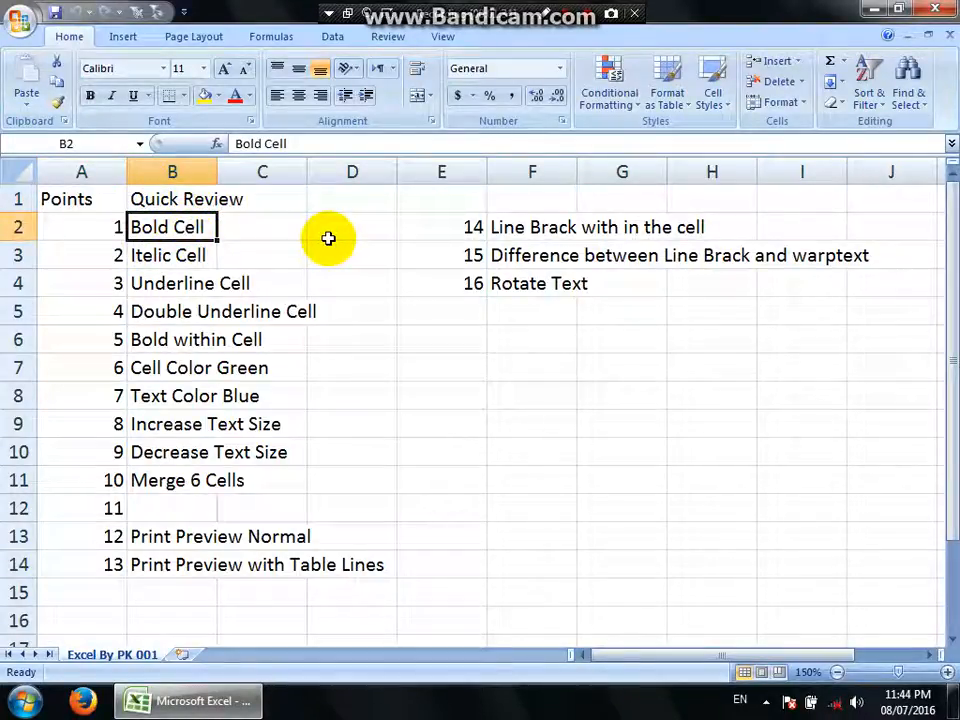
{"action": "left_click", "coordinate": [90, 98]}
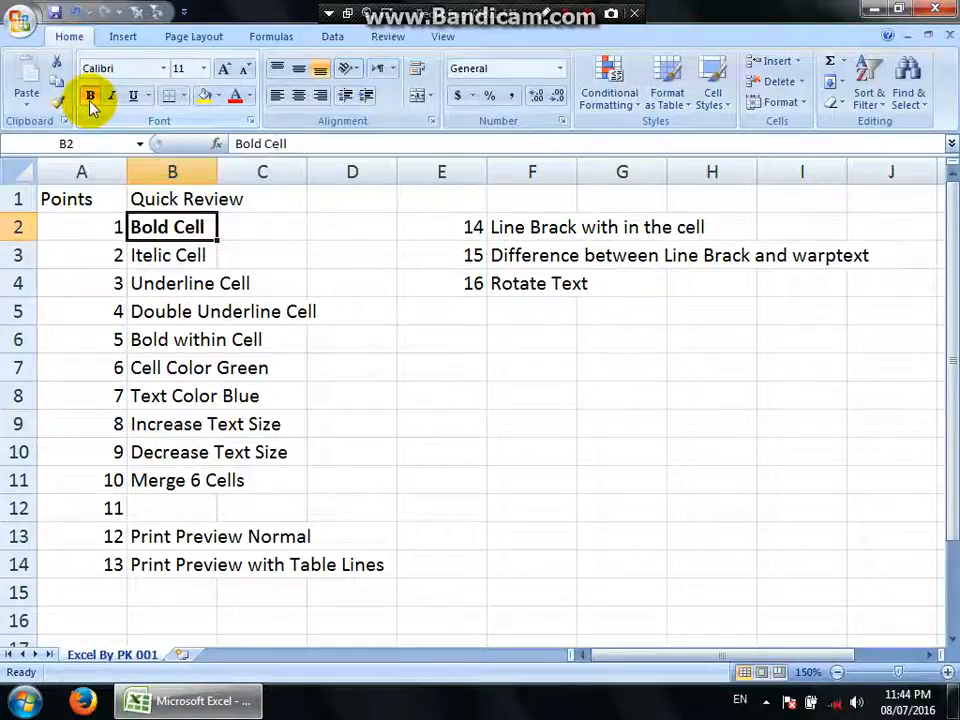
{"action": "left_click", "coordinate": [172, 258]}
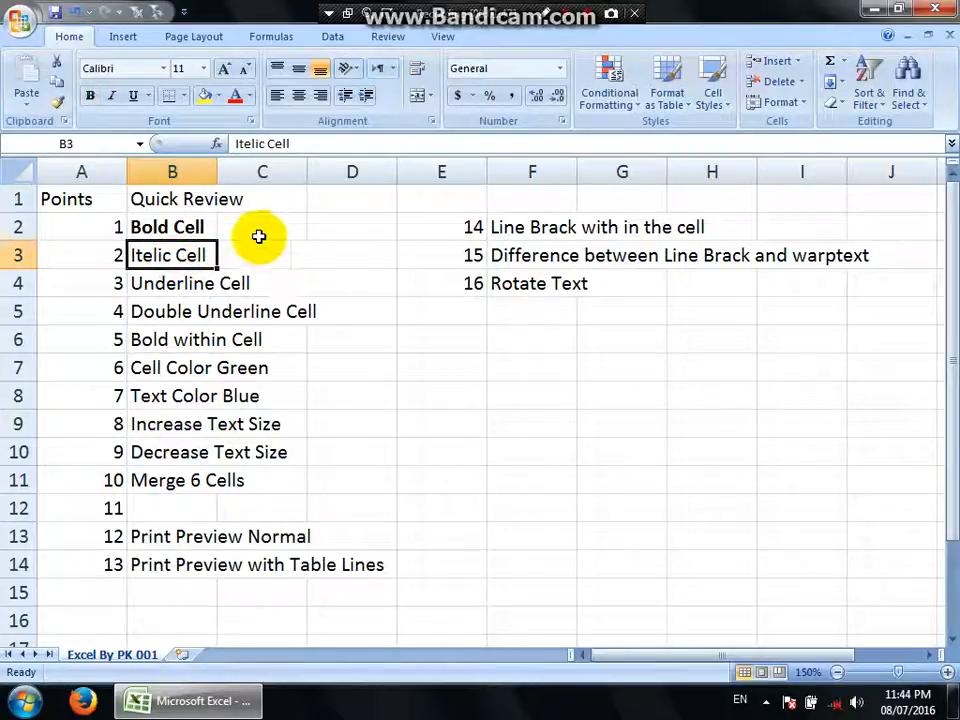
{"action": "left_click", "coordinate": [112, 96]}
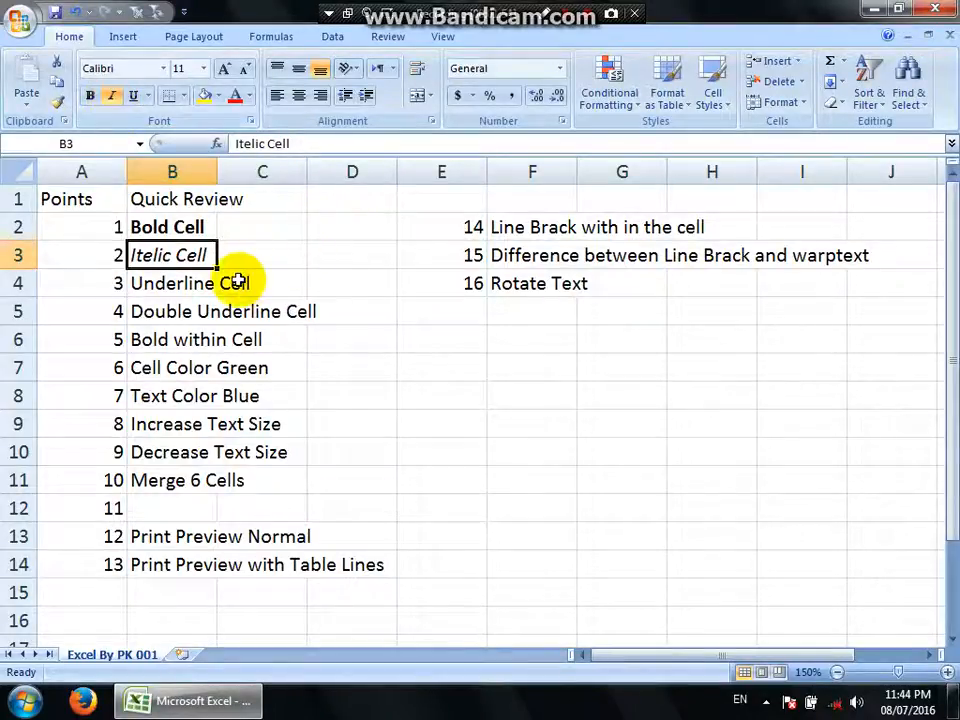
Apply a single underline to the "Underline Cell" text in B4.
{"action": "left_click", "coordinate": [193, 283]}
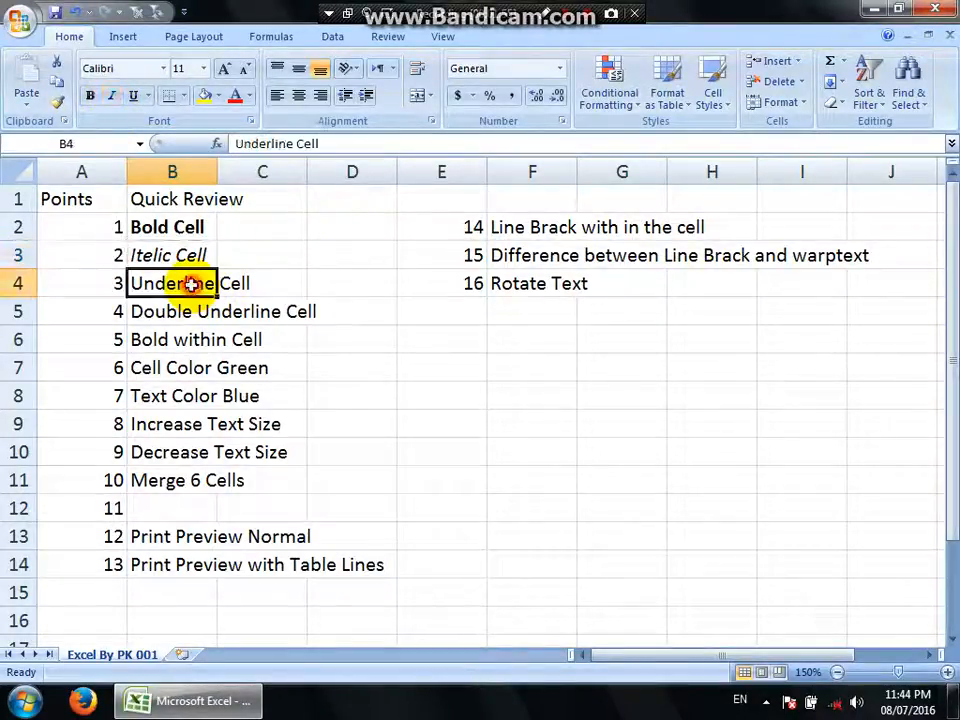
{"action": "left_click", "coordinate": [138, 98]}
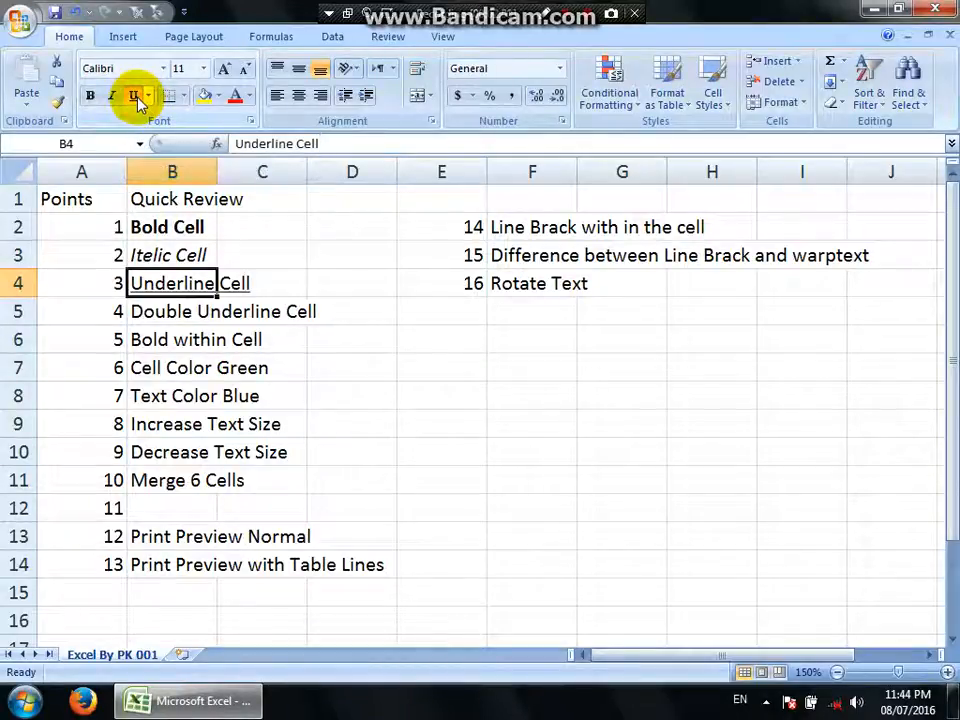
{"action": "left_click", "coordinate": [254, 339]}
{"action": "left_click", "coordinate": [180, 283]}
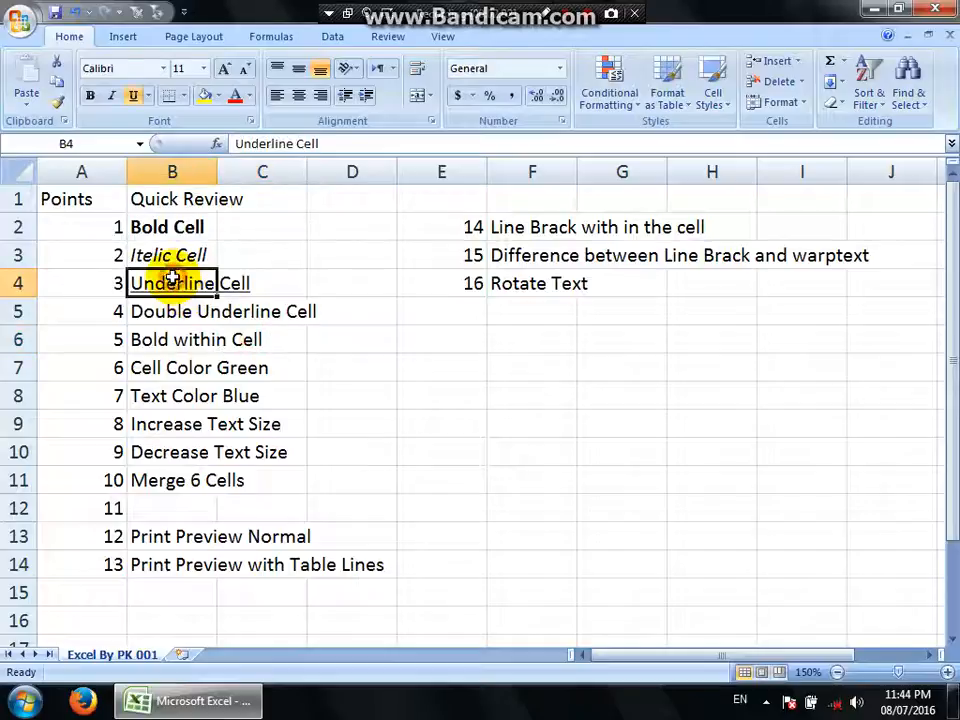
{"action": "left_click", "coordinate": [385, 342]}
Apply a double underline to the "Double Underline Cell" text in B5.
{"action": "left_click", "coordinate": [168, 311]}
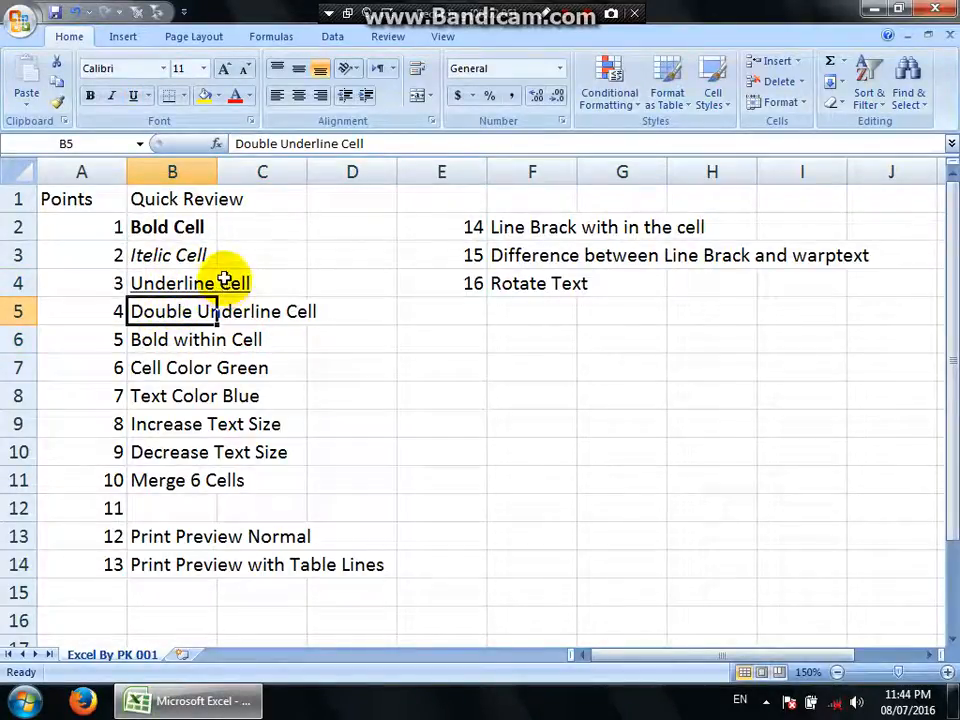
{"action": "left_click", "coordinate": [149, 97]}
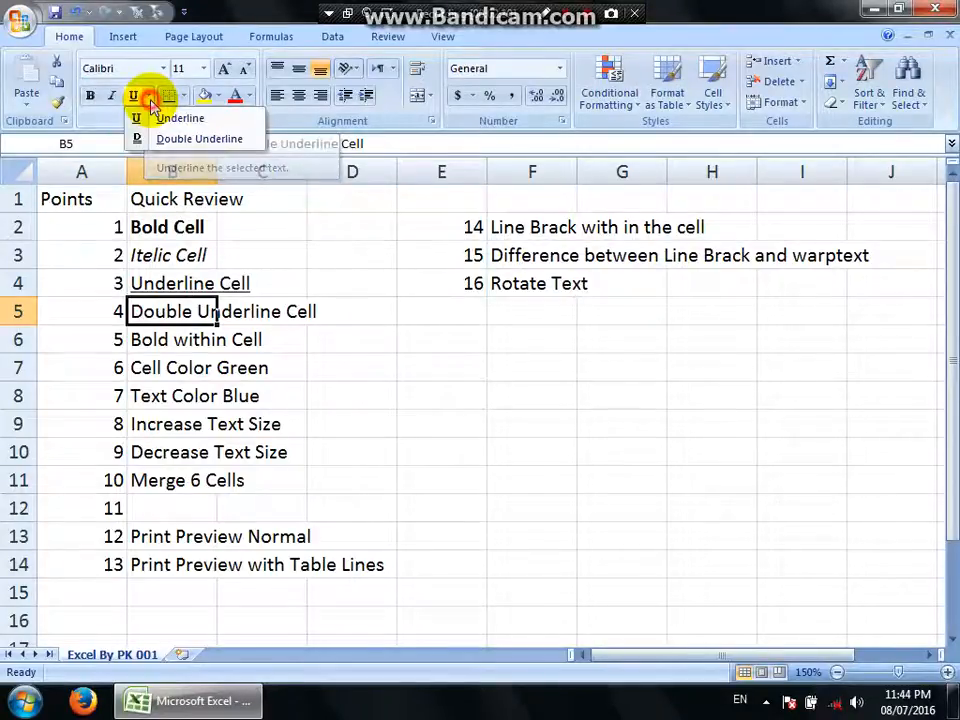
{"action": "left_click", "coordinate": [192, 140]}
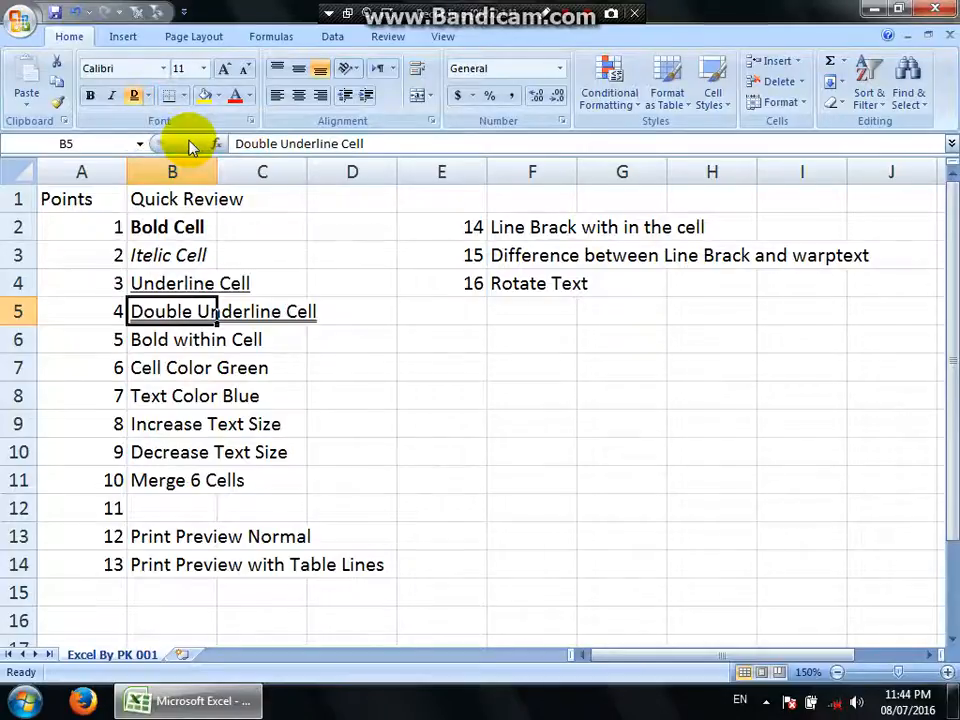
{"action": "left_click", "coordinate": [437, 370]}
{"action": "left_click", "coordinate": [163, 312]}
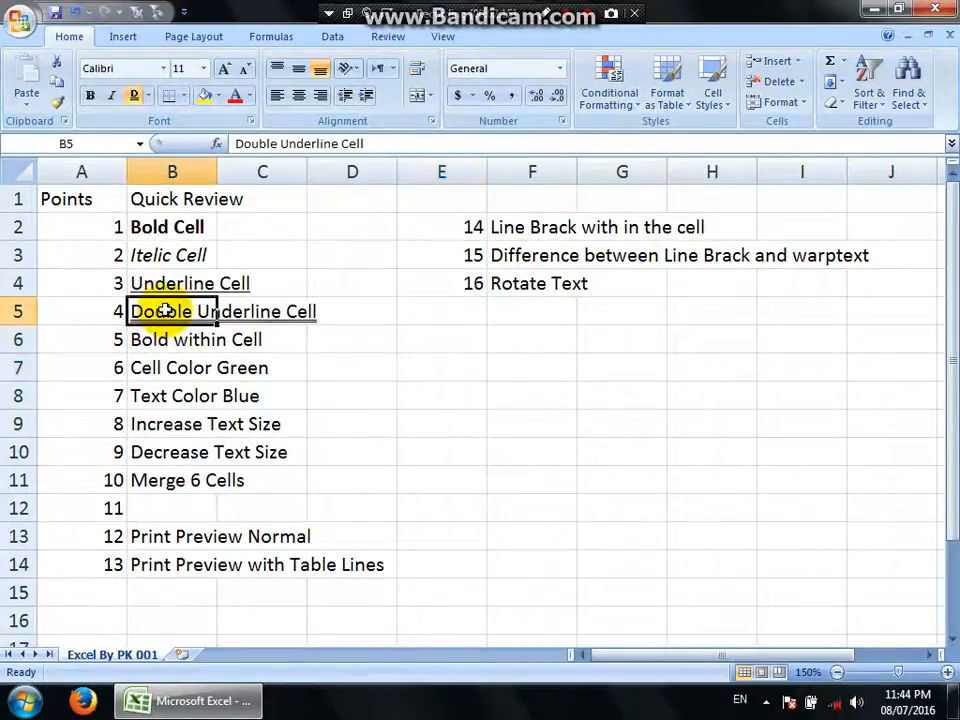
Select the "Bold within Cell" entry in B6 and expand the formula bar.
{"action": "left_click", "coordinate": [150, 341]}
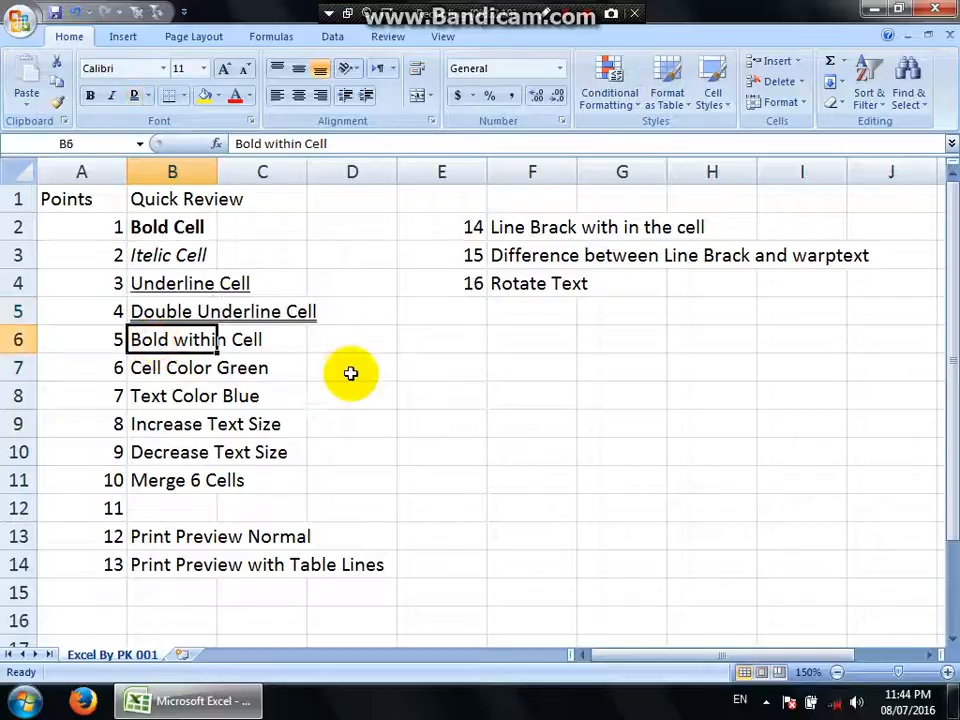
{"action": "left_click", "coordinate": [180, 228]}
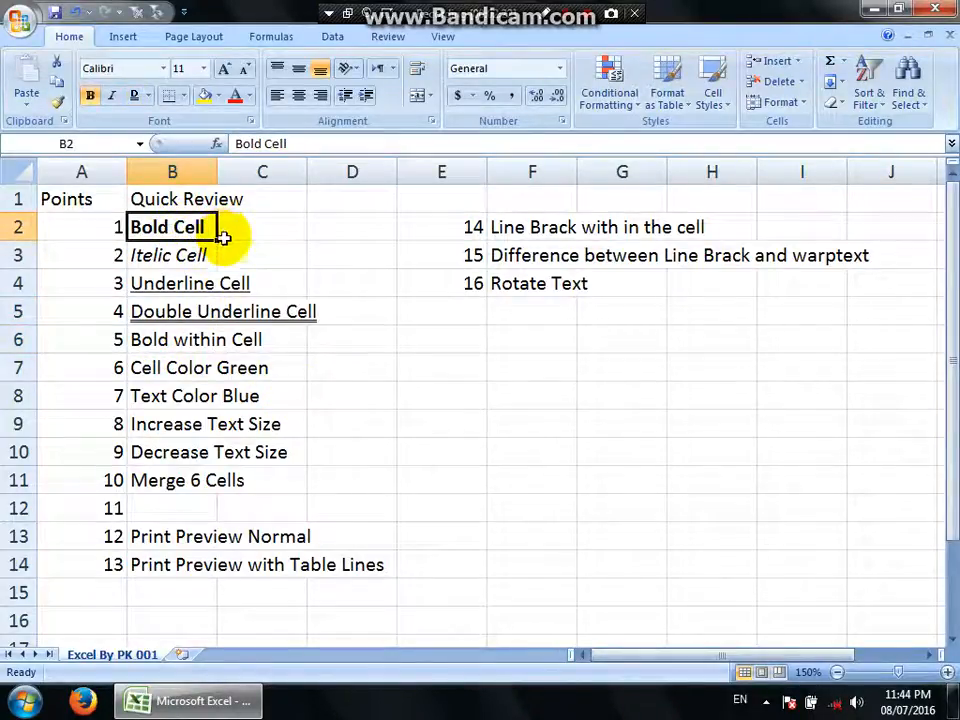
{"action": "left_click", "coordinate": [165, 340]}
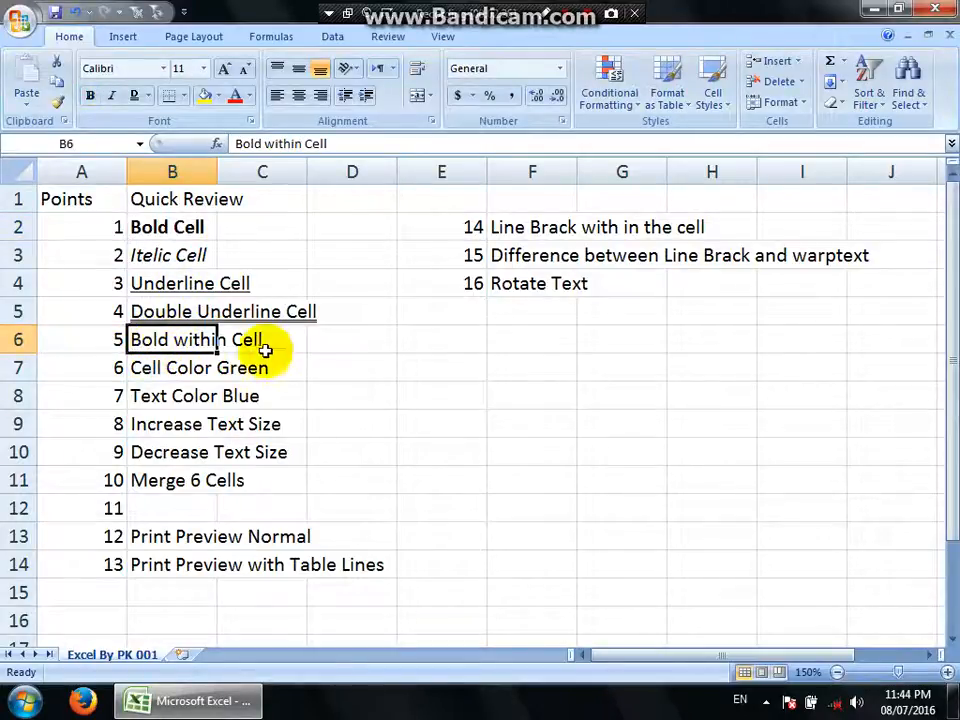
{"action": "left_click", "coordinate": [952, 147]}
Make only the word "within" bold inside the text of cell B6.
{"action": "left_click", "coordinate": [276, 148]}
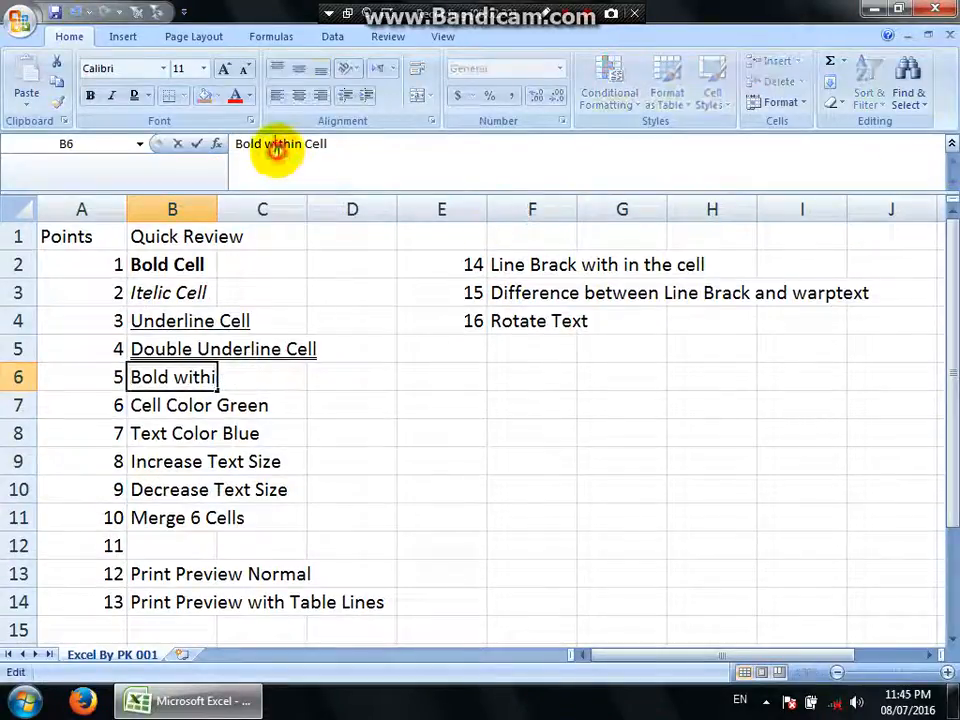
{"action": "left_click_drag", "start_coordinate": [261, 144], "coordinate": [250, 144]}
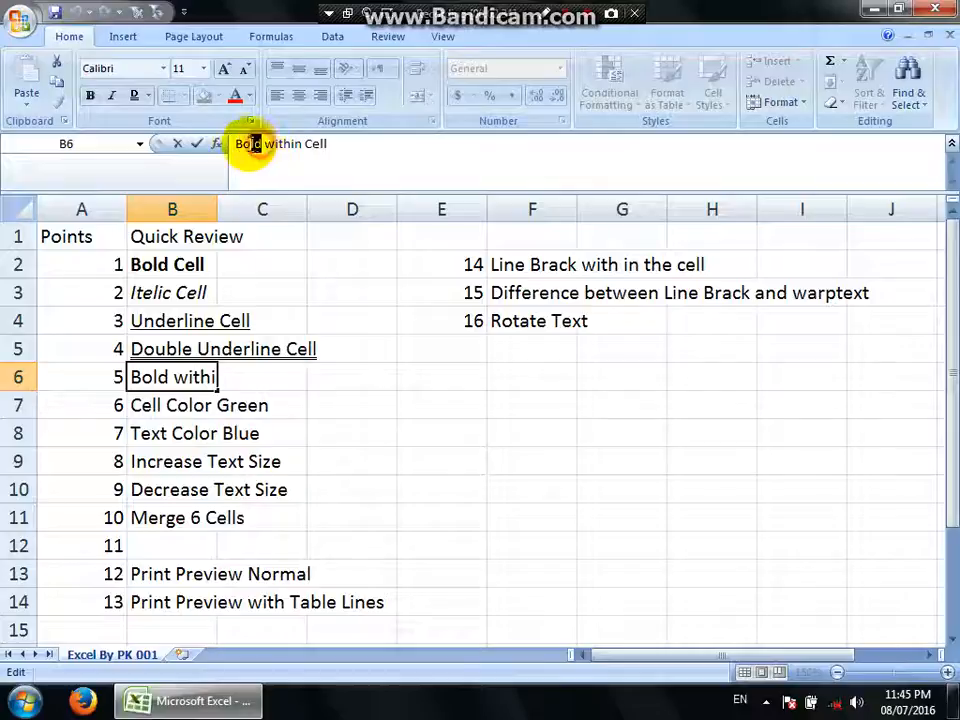
{"action": "left_click", "coordinate": [268, 157]}
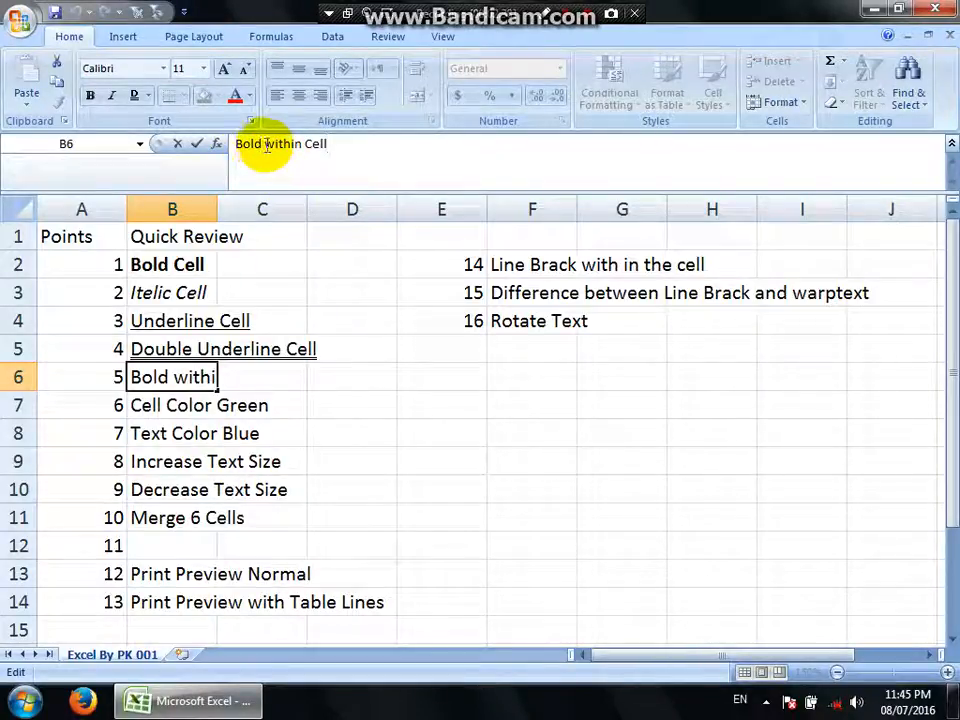
{"action": "double_click", "coordinate": [265, 144]}
{"action": "left_click", "coordinate": [263, 144]}
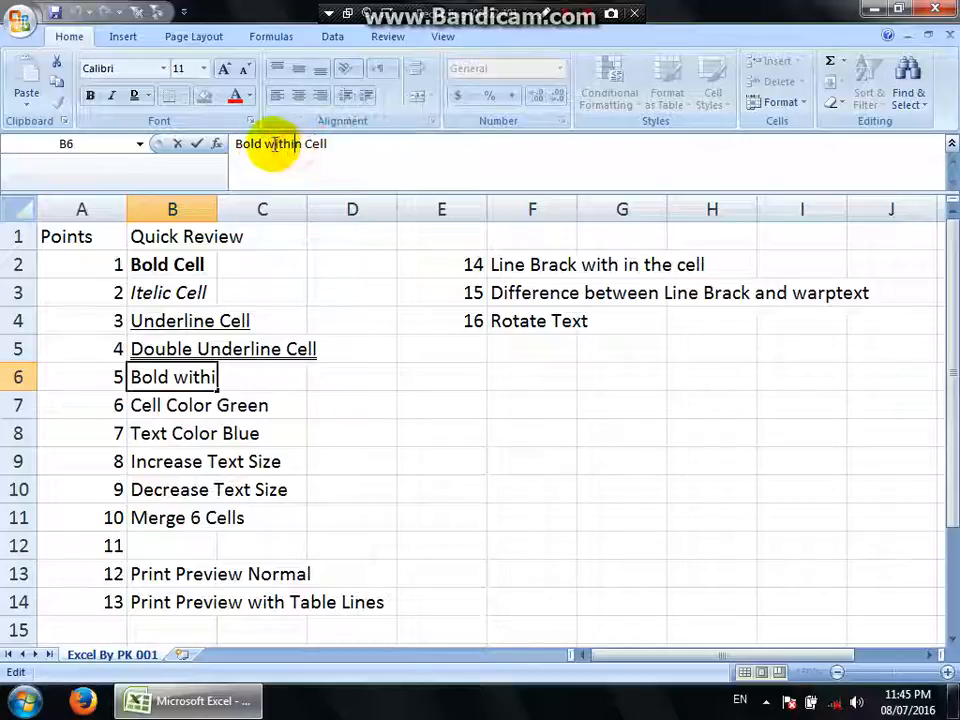
{"action": "double_click", "coordinate": [276, 144]}
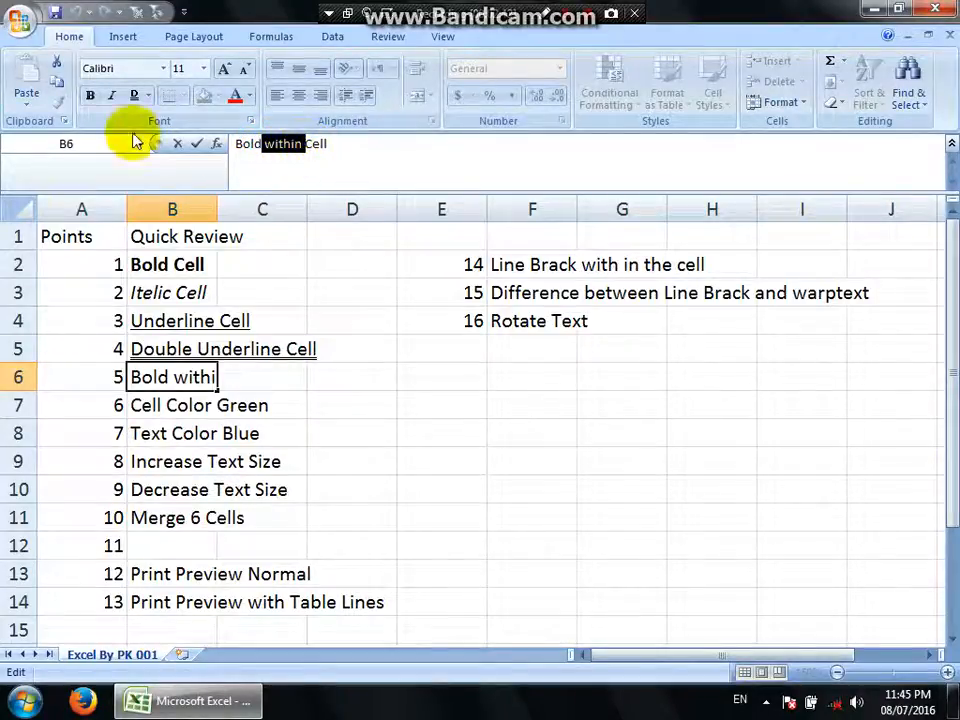
{"action": "left_click", "coordinate": [90, 96]}
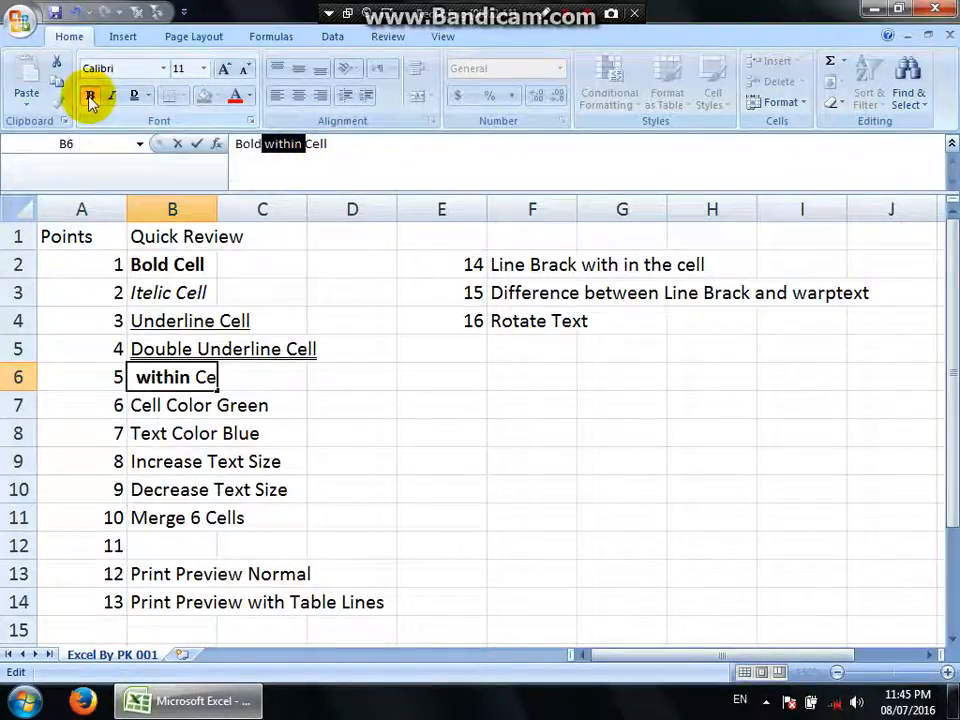
{"action": "left_click", "coordinate": [362, 380]}
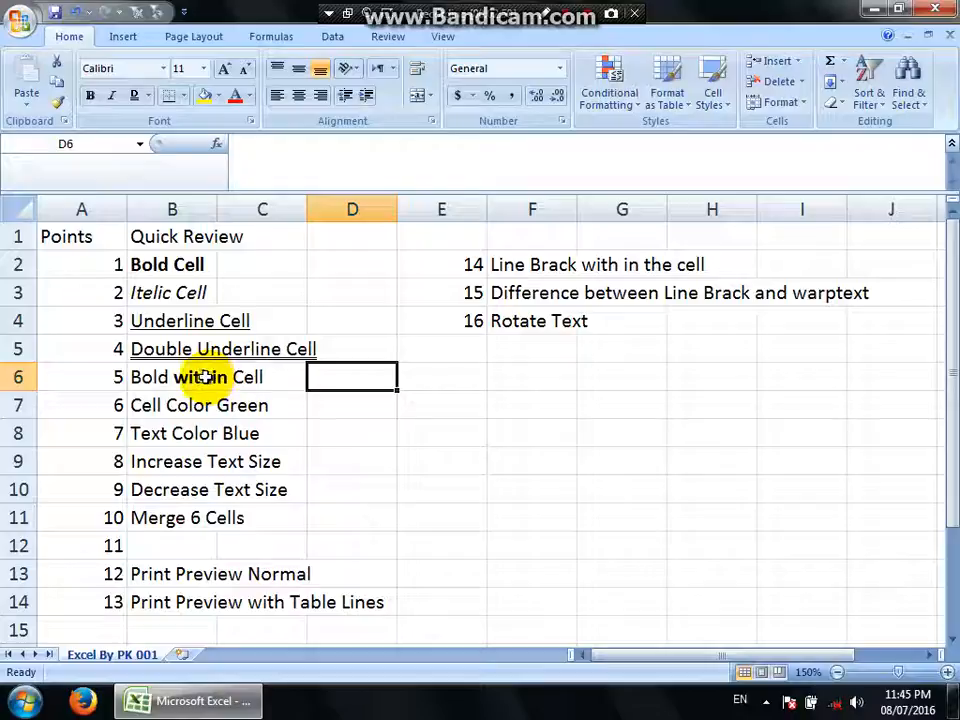
Apply a double underline to only the word "Cell" inside the text of B6.
{"action": "left_click", "coordinate": [148, 380]}
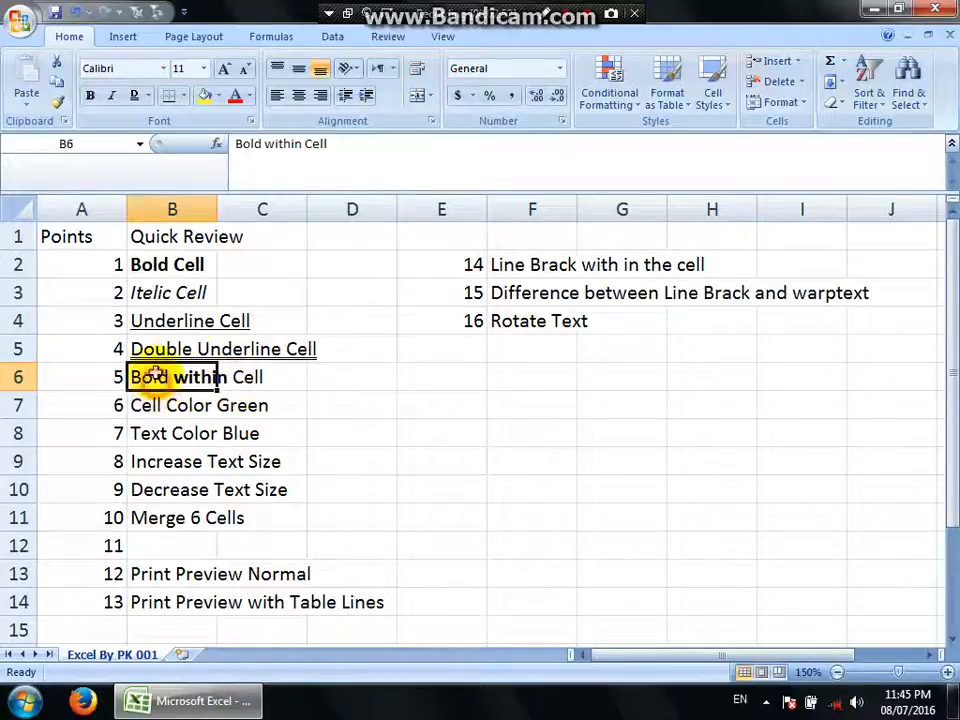
{"action": "left_click_drag", "start_coordinate": [305, 143], "coordinate": [343, 146]}
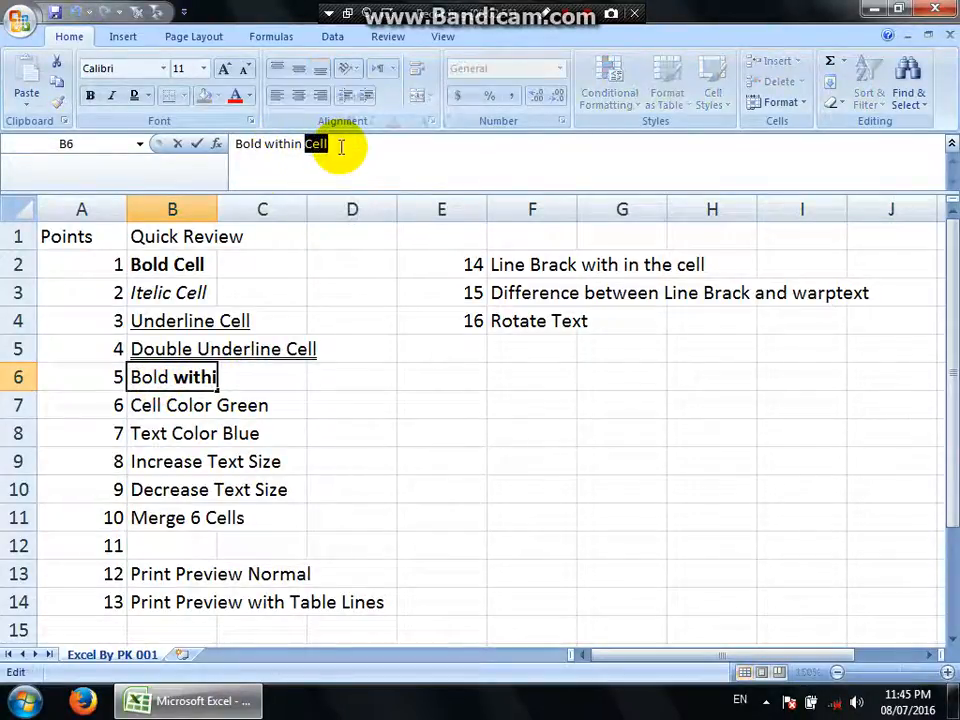
{"action": "left_click", "coordinate": [136, 98]}
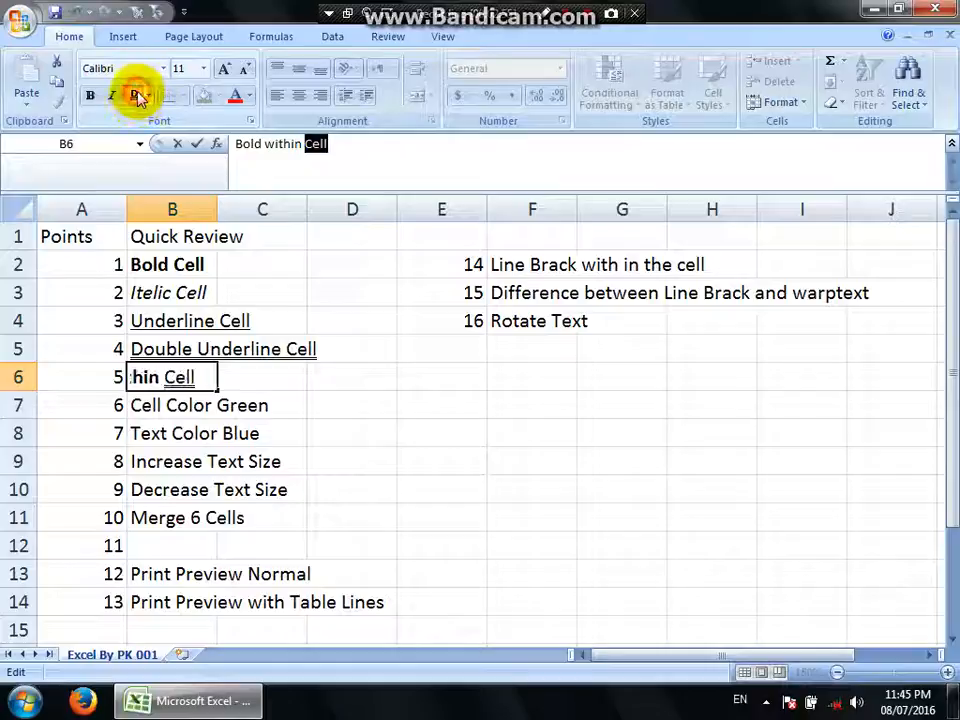
{"action": "left_click", "coordinate": [372, 378]}
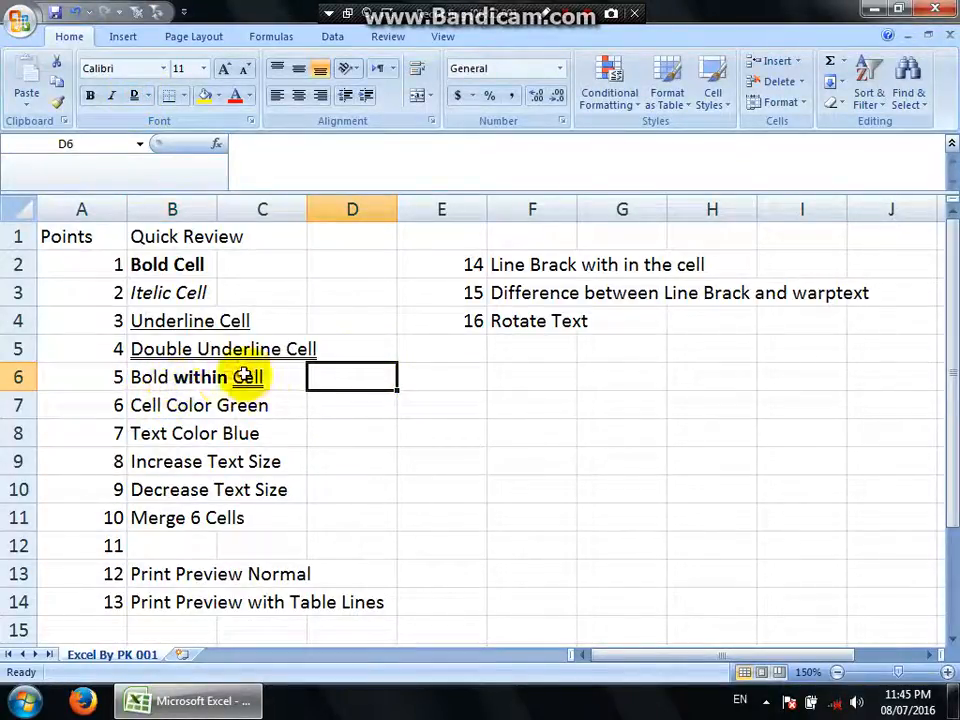
Make only the word "Bold" italic inside the text of cell B6.
{"action": "left_click", "coordinate": [154, 376]}
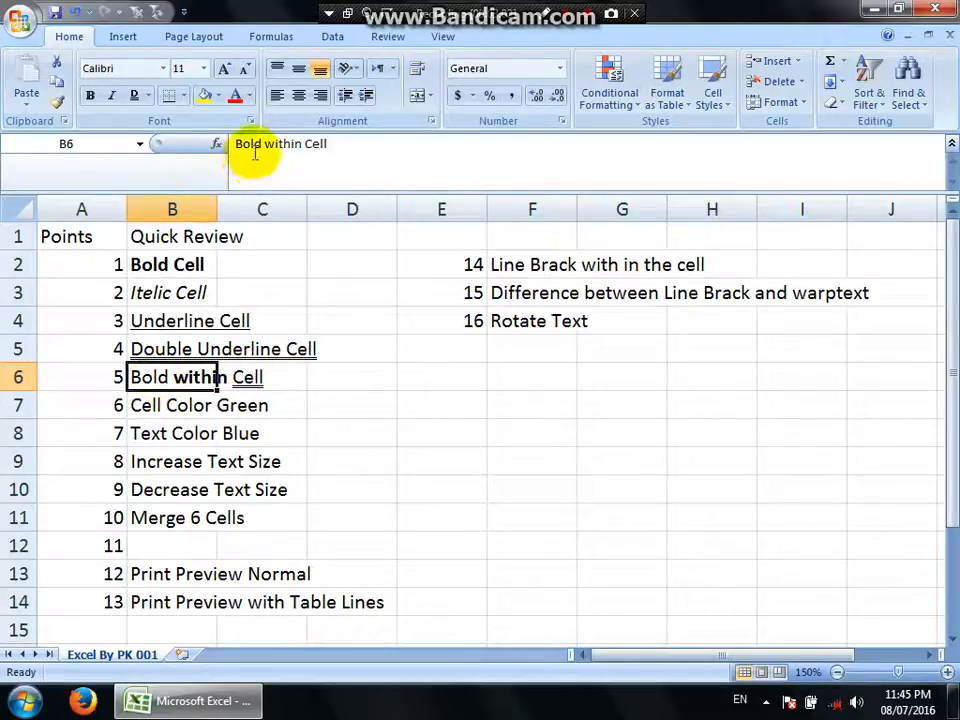
{"action": "left_click_drag", "start_coordinate": [259, 146], "coordinate": [214, 146]}
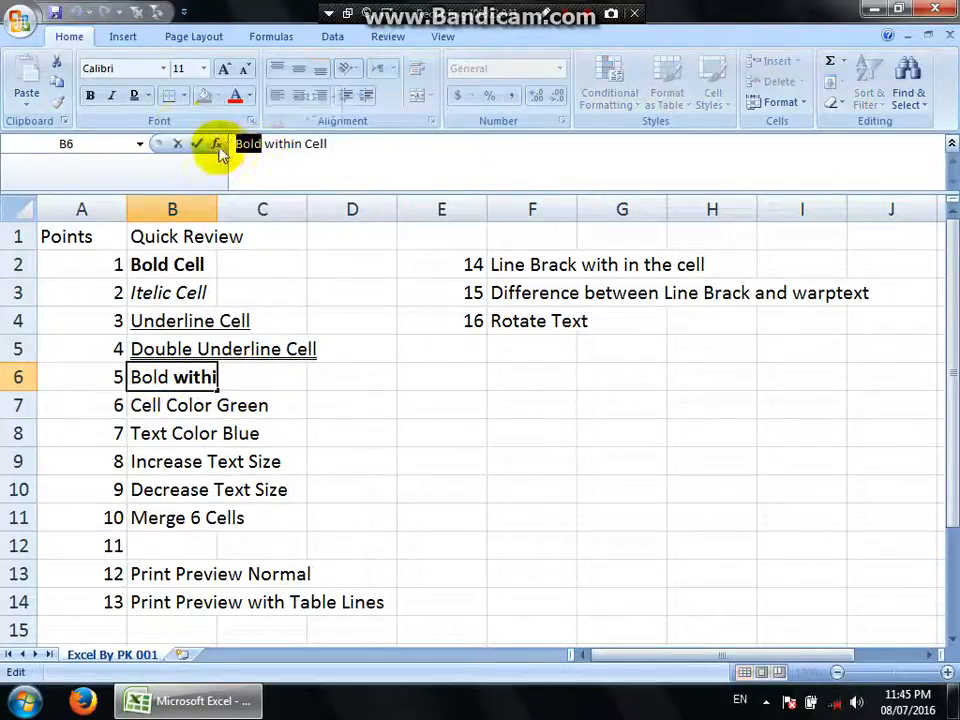
{"action": "left_click", "coordinate": [112, 96]}
{"action": "left_click", "coordinate": [441, 461]}
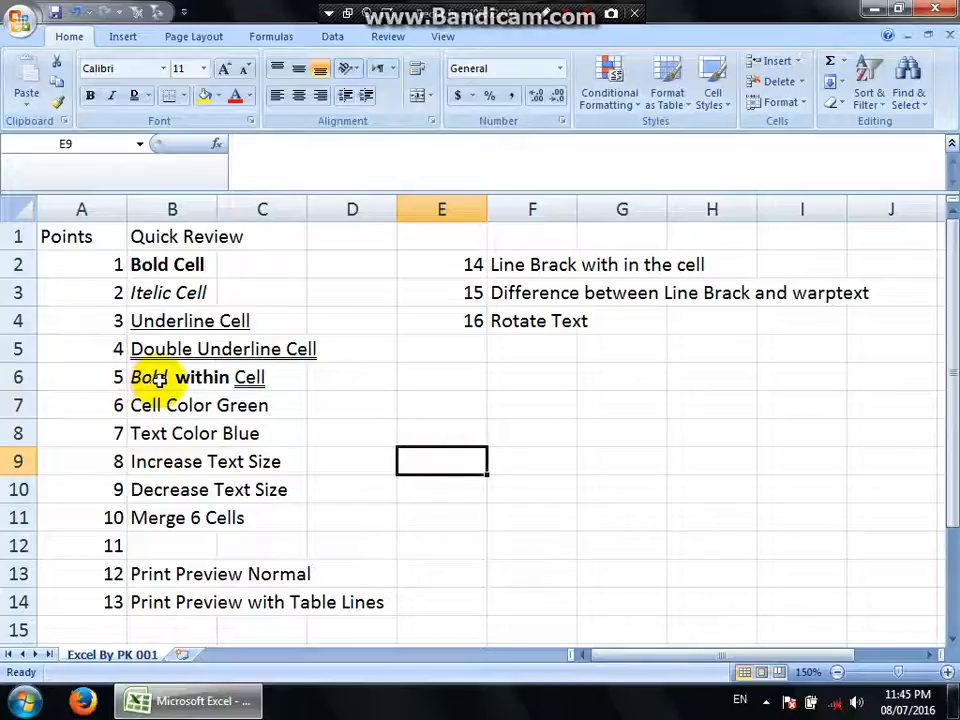
{"action": "left_click", "coordinate": [160, 378]}
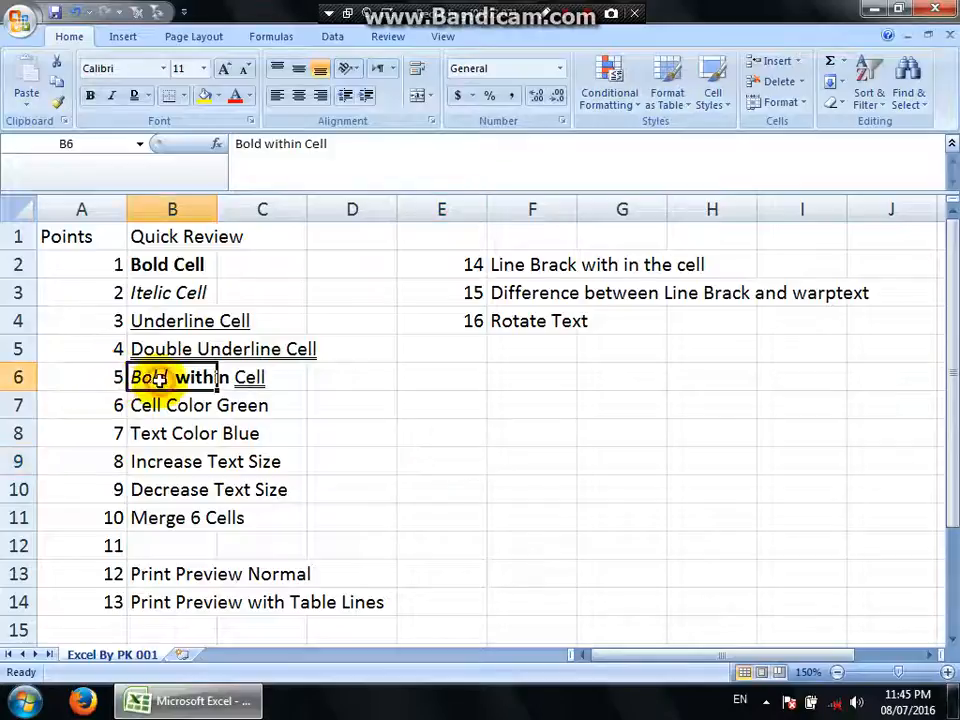
{"action": "left_click", "coordinate": [313, 396]}
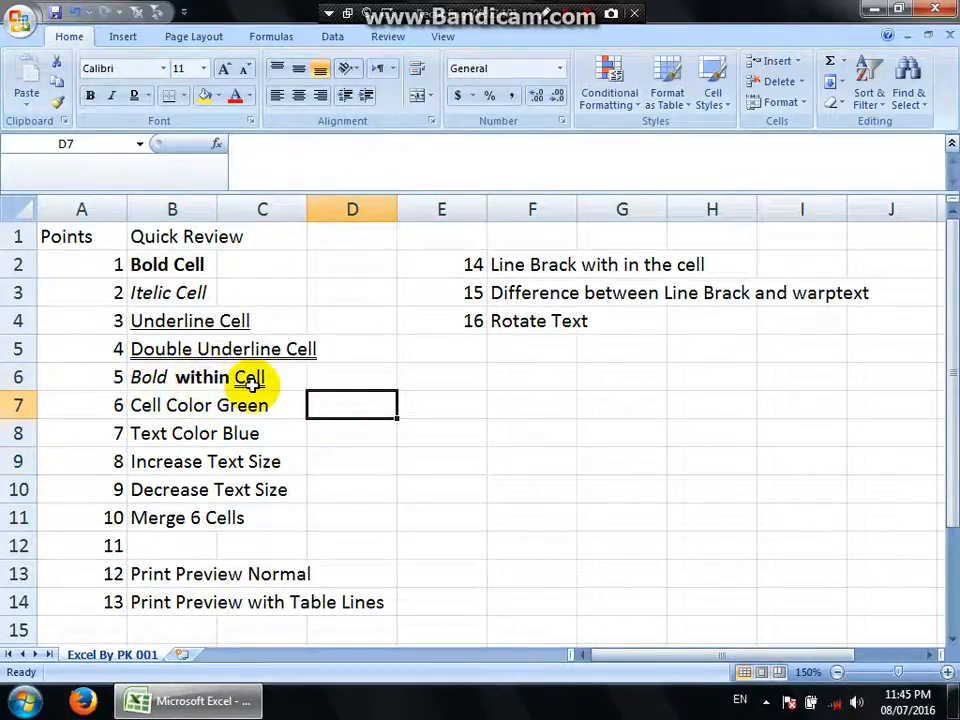
Fill the "Cell Color Green" cell B7 with the standard green color.
{"action": "left_click", "coordinate": [192, 405]}
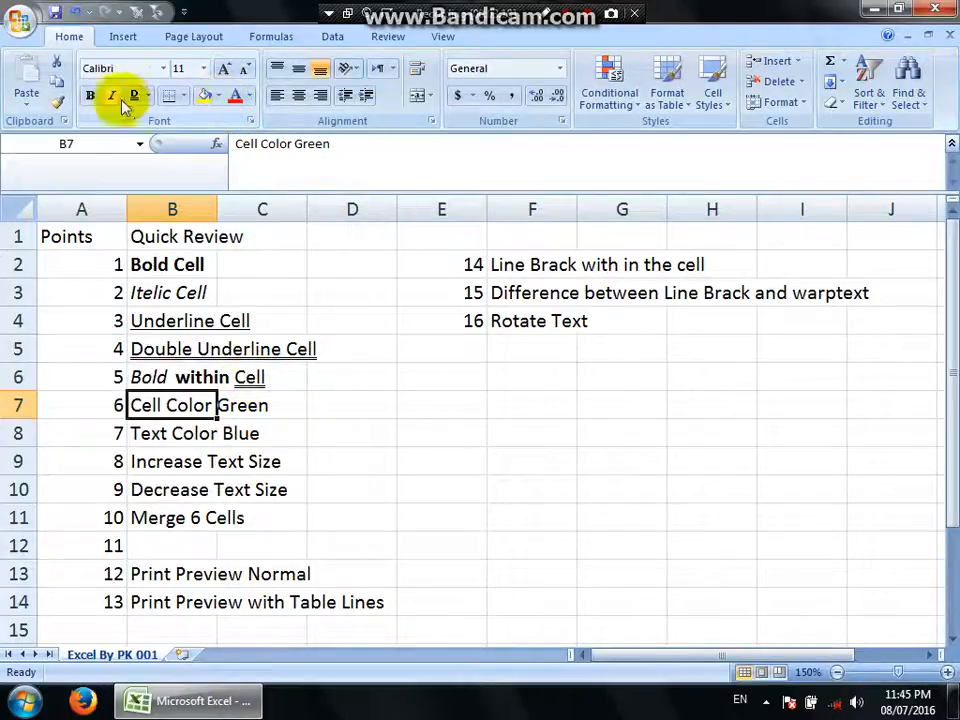
{"action": "left_click", "coordinate": [218, 96]}
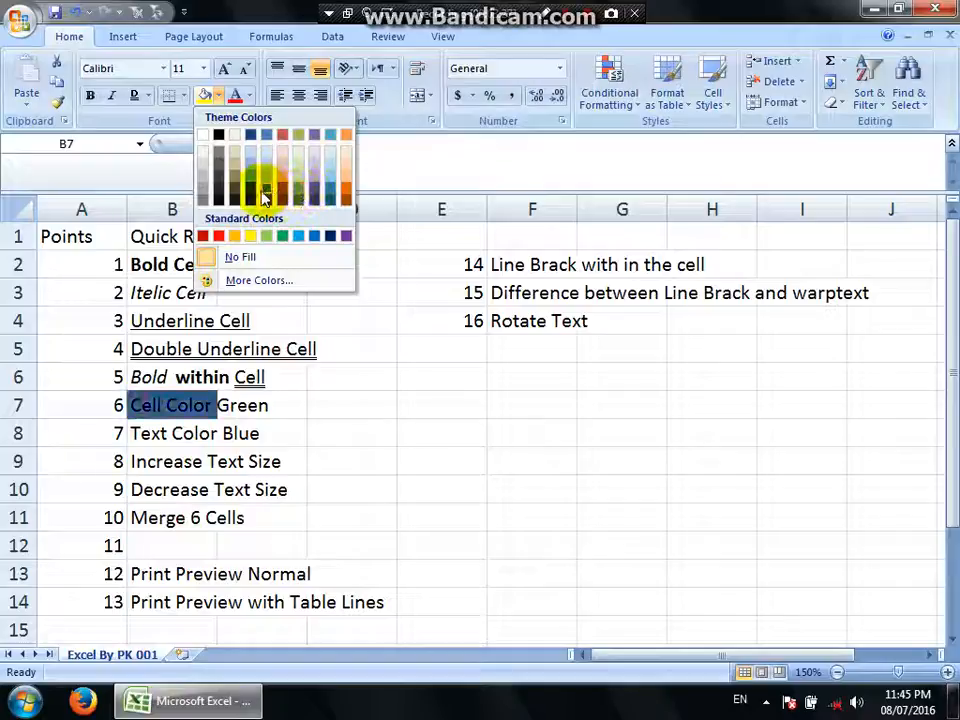
{"action": "left_click", "coordinate": [286, 237]}
{"action": "left_click", "coordinate": [298, 406]}
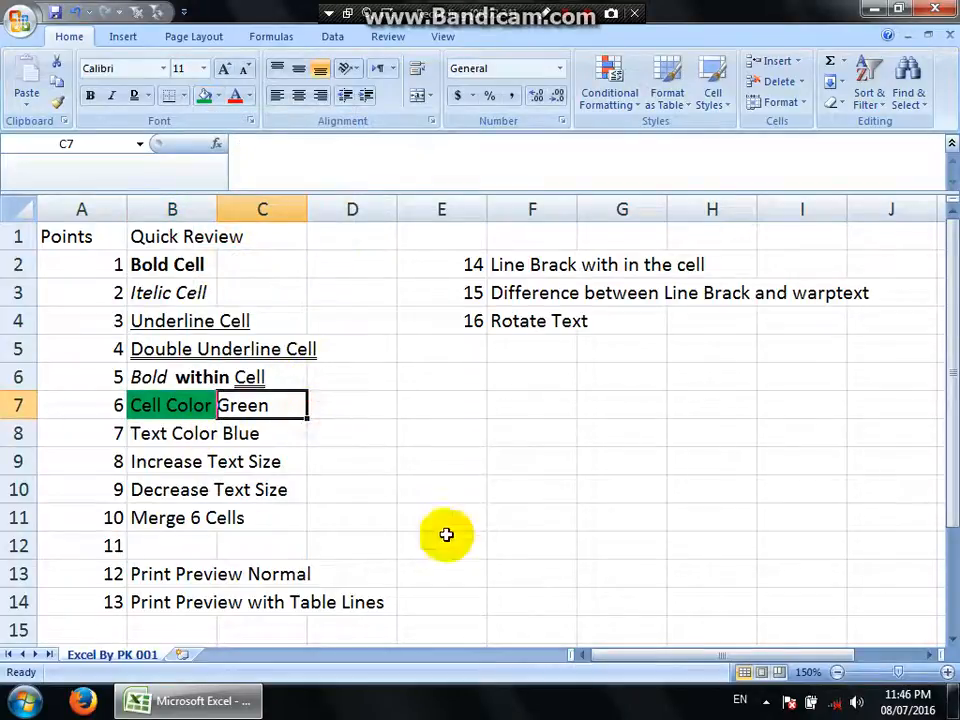
{"action": "left_click", "coordinate": [520, 511]}
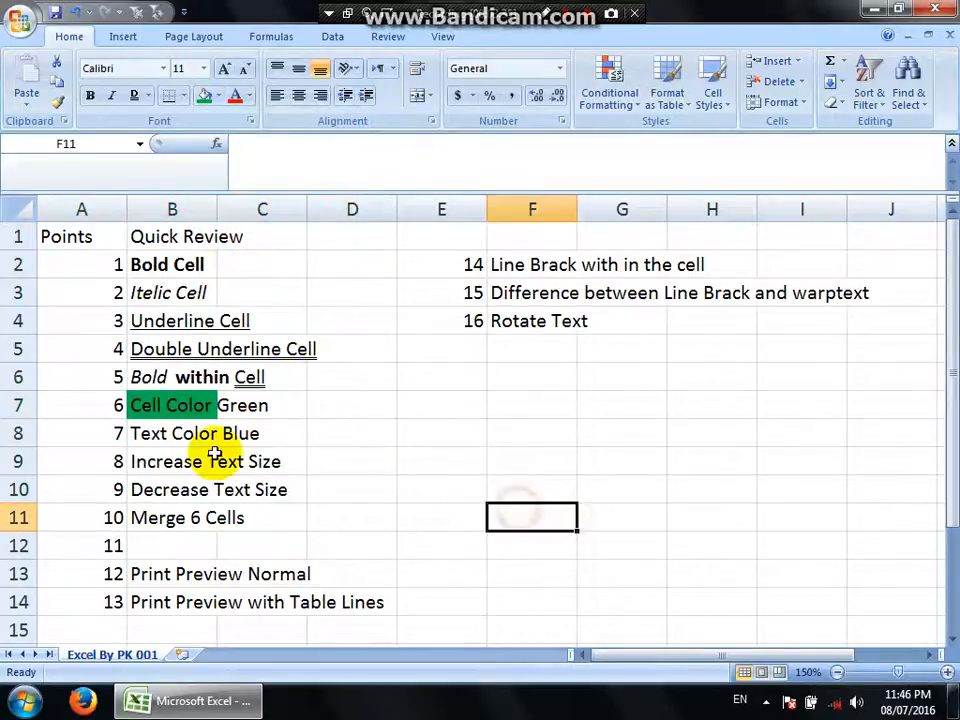
Set the font color of the "Text Color Blue" entry in B8 to the standard blue.
{"action": "left_click", "coordinate": [165, 433]}
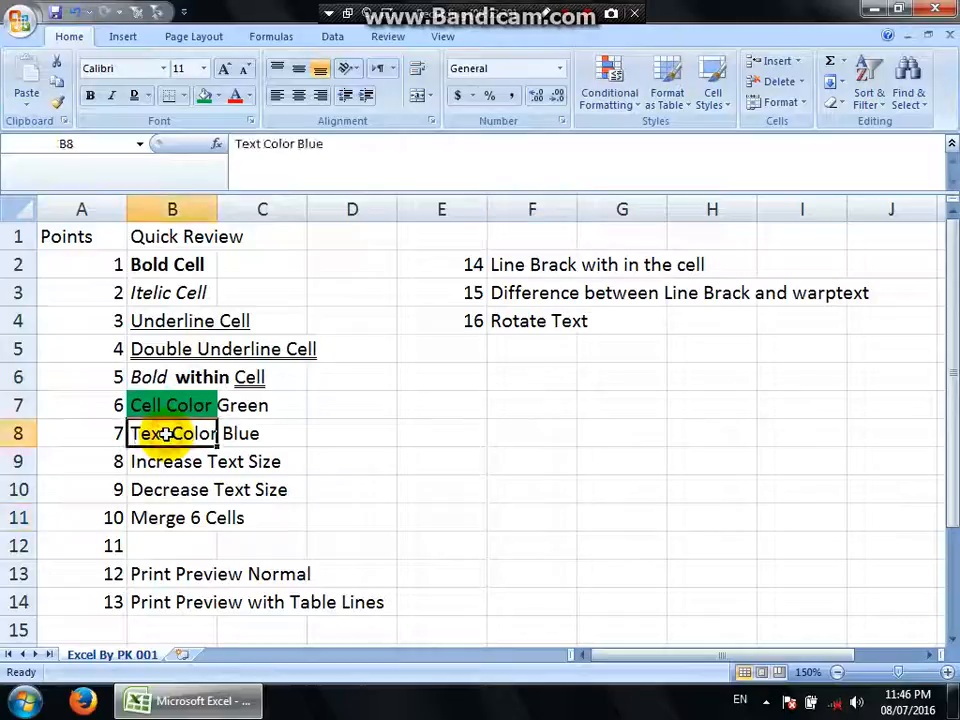
{"action": "left_click", "coordinate": [250, 97]}
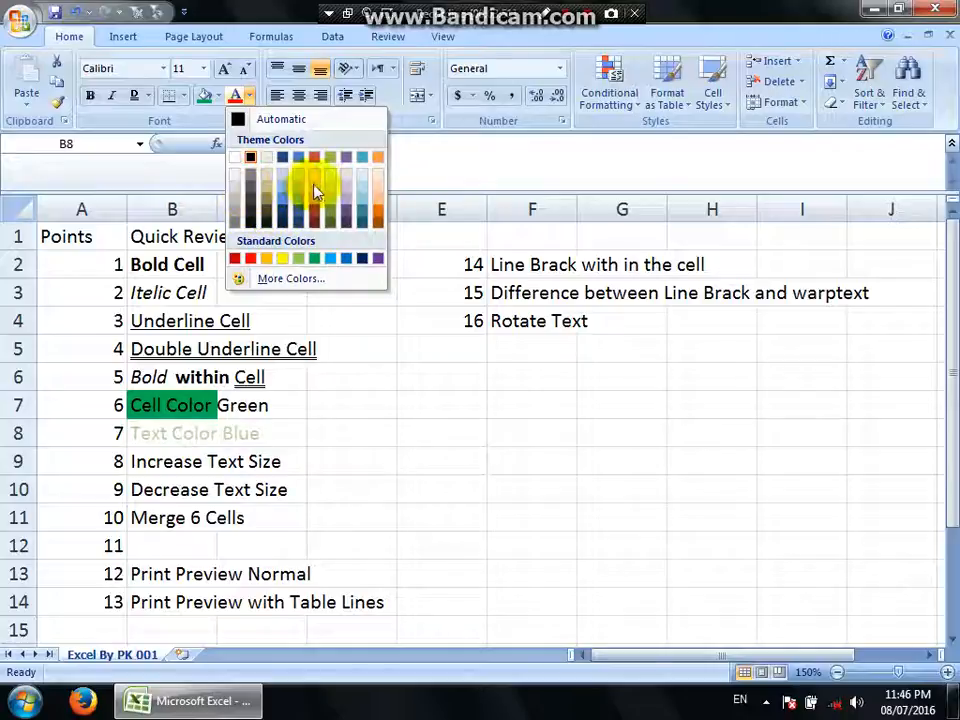
{"action": "left_click", "coordinate": [346, 264]}
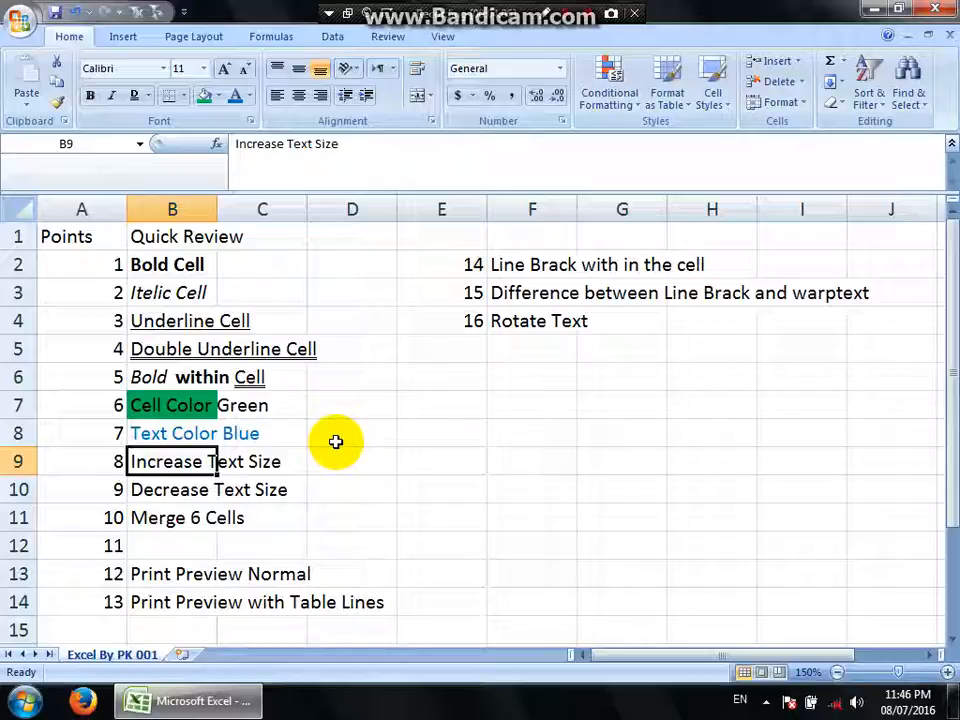
Set the font size of "Increase Text Size" in B9 to 18 and of "Decrease Text Size" in B10 to 8.
{"action": "left_click", "coordinate": [203, 69]}
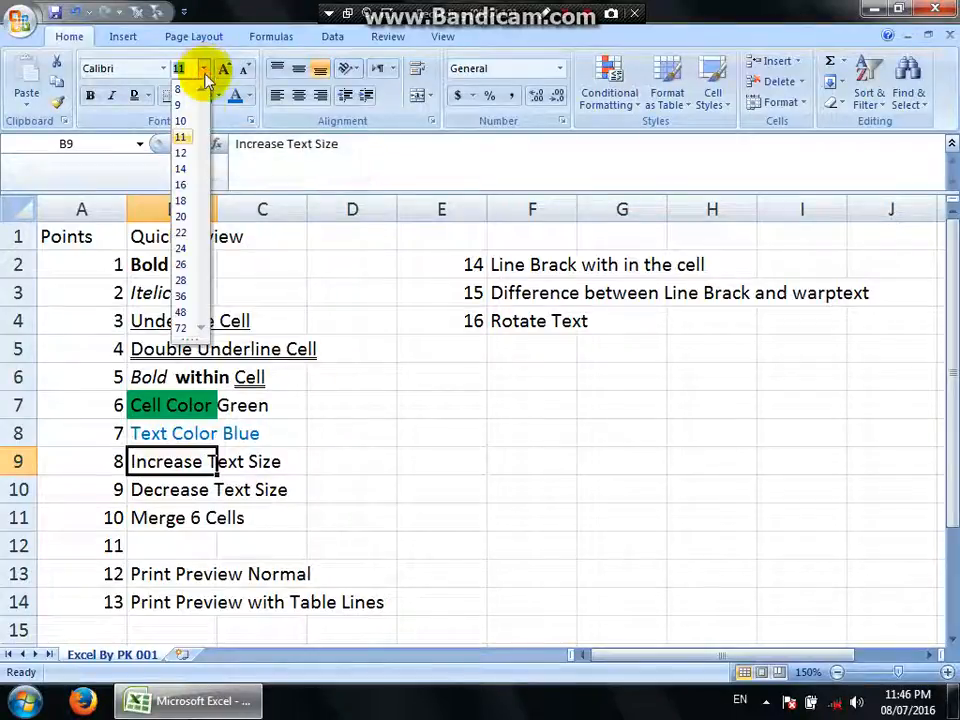
{"action": "left_click", "coordinate": [186, 200]}
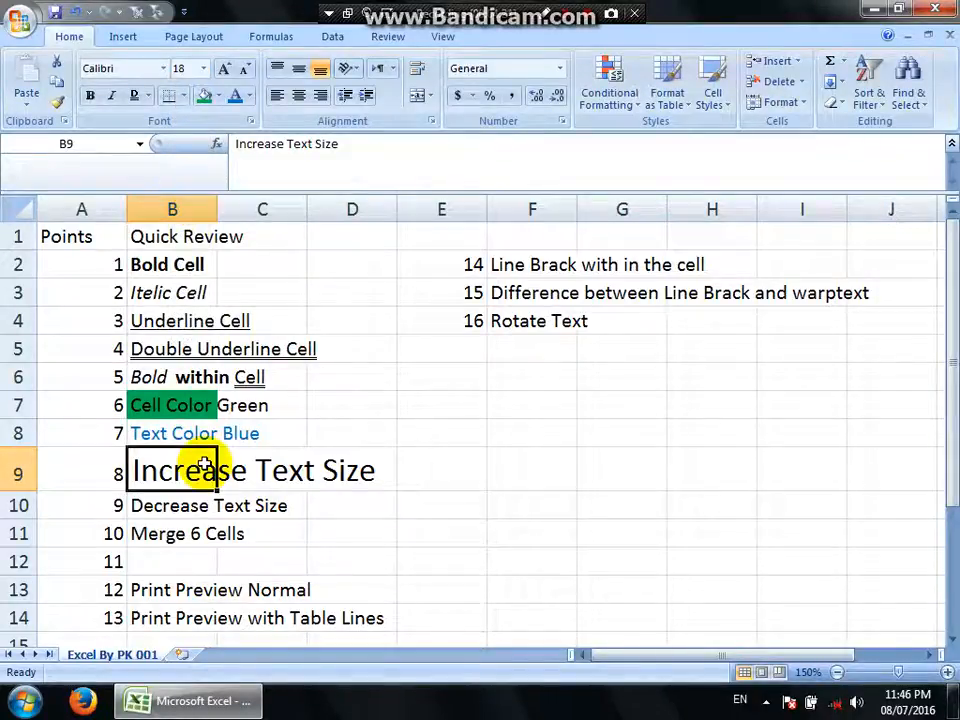
{"action": "left_click", "coordinate": [182, 504]}
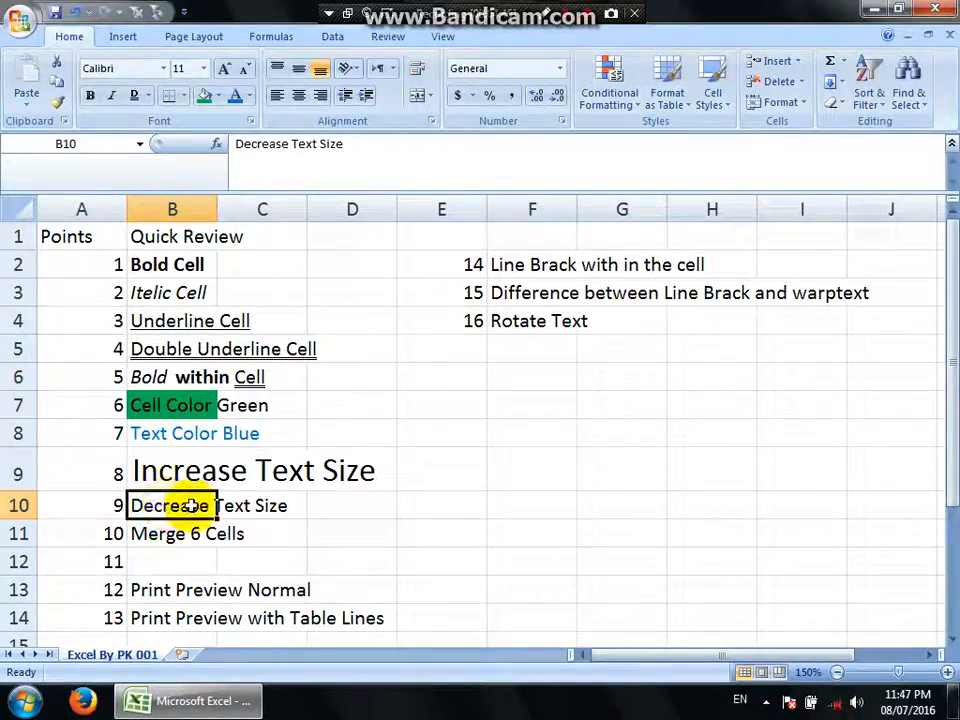
{"action": "left_click", "coordinate": [203, 68]}
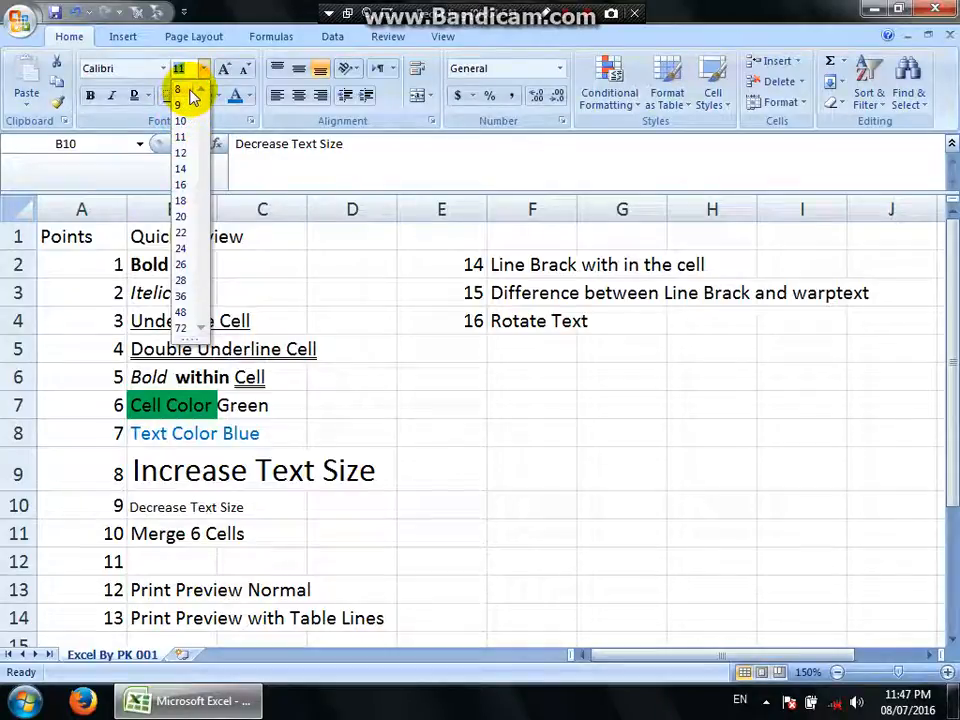
{"action": "left_click", "coordinate": [189, 90]}
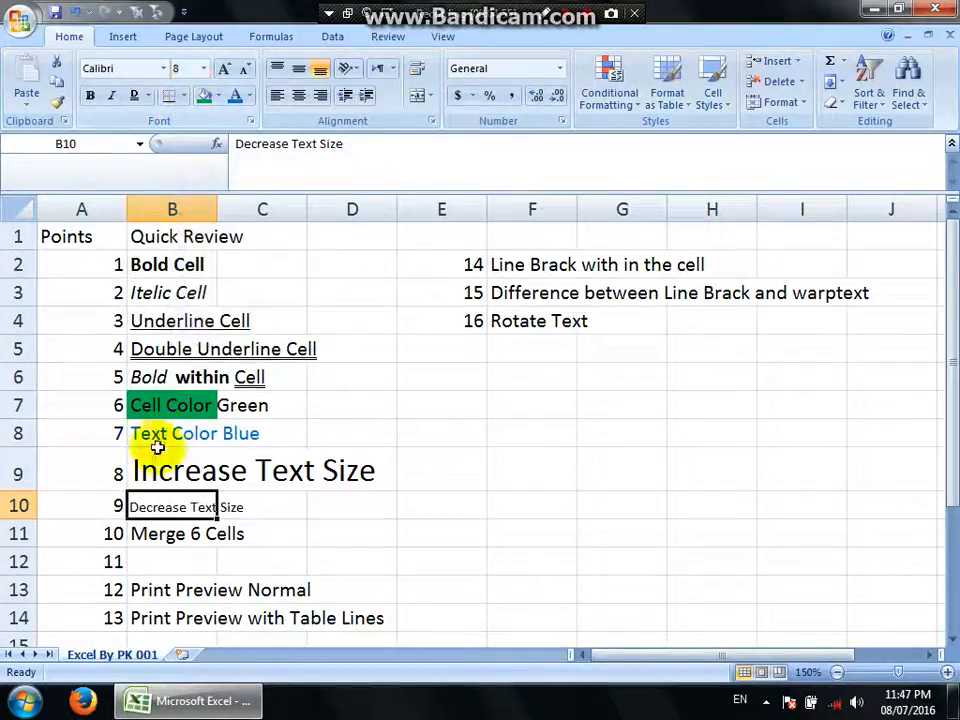
{"action": "left_click", "coordinate": [182, 472]}
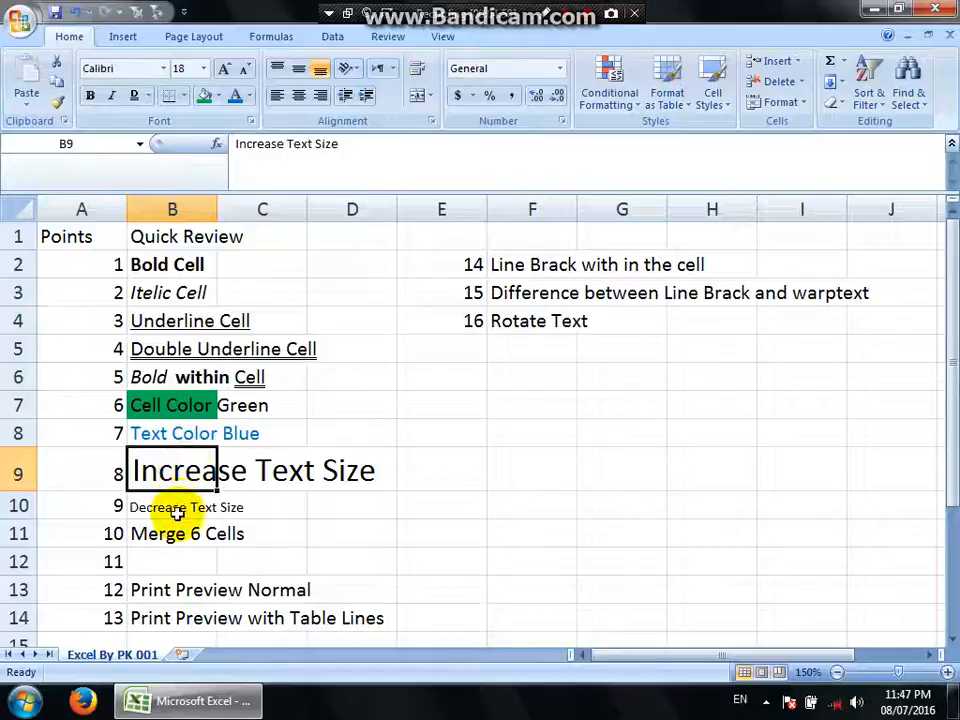
{"action": "left_click", "coordinate": [178, 515]}
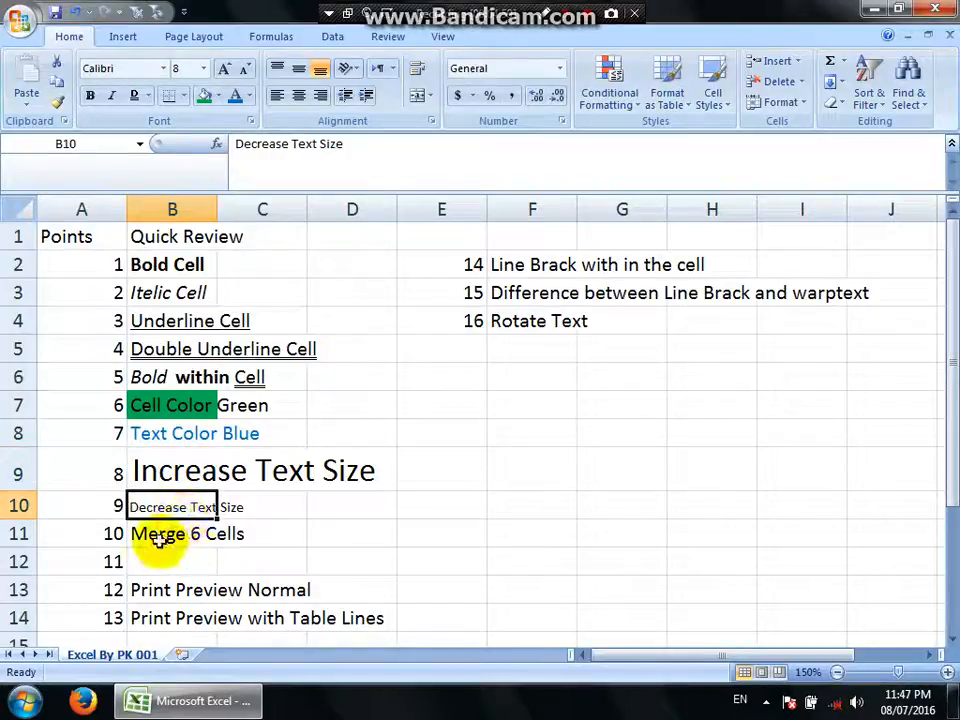
{"action": "left_click", "coordinate": [158, 538]}
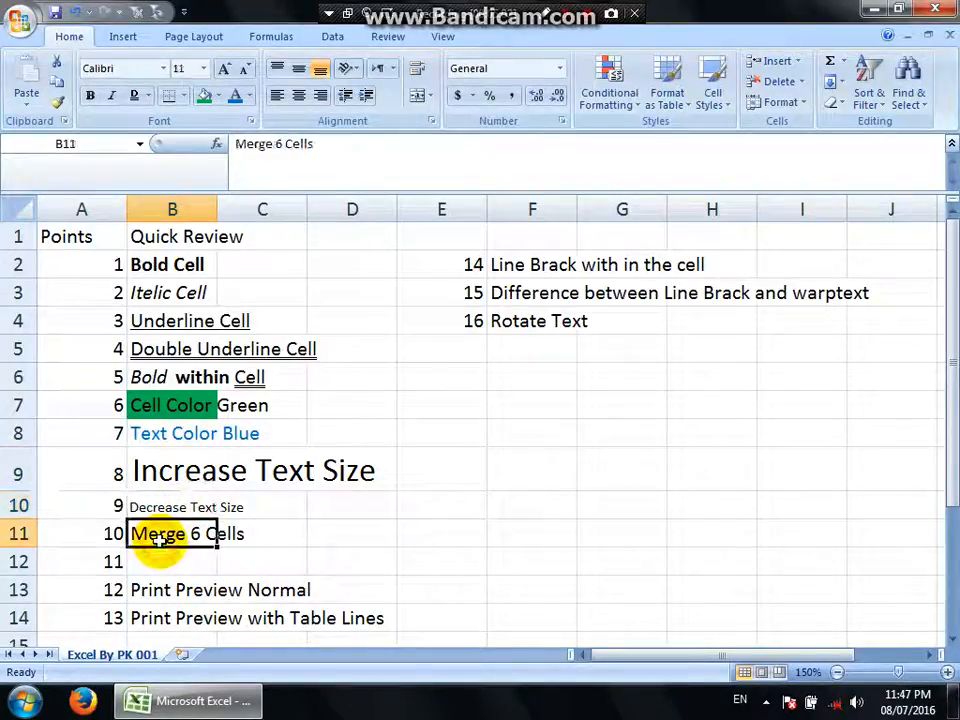
{"action": "left_click", "coordinate": [330, 542]}
{"action": "left_click", "coordinate": [202, 348]}
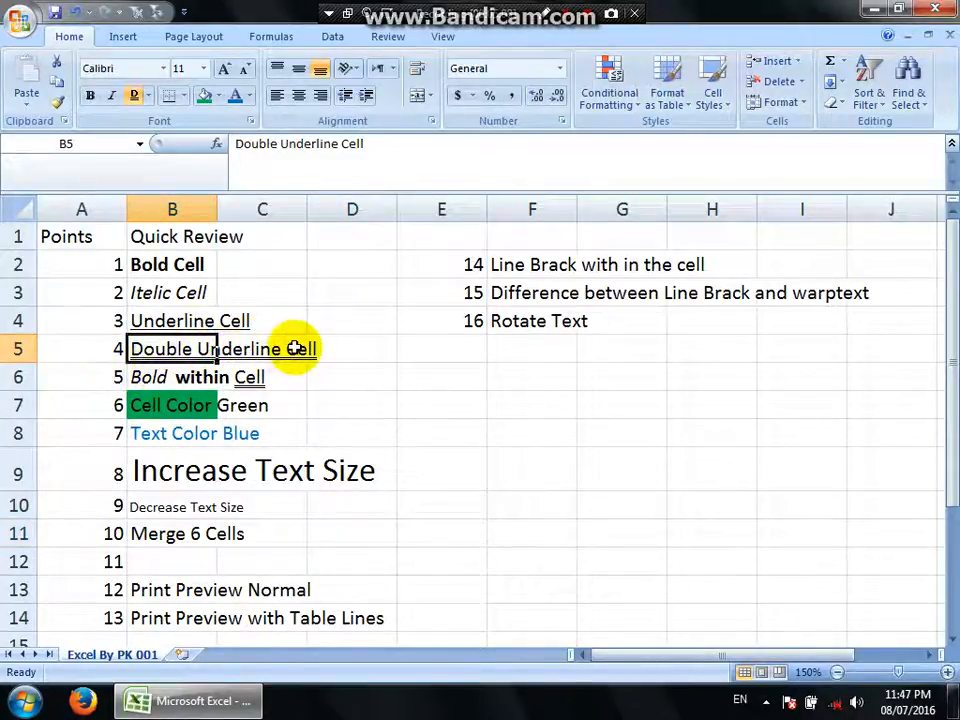
{"action": "left_click", "coordinate": [190, 476]}
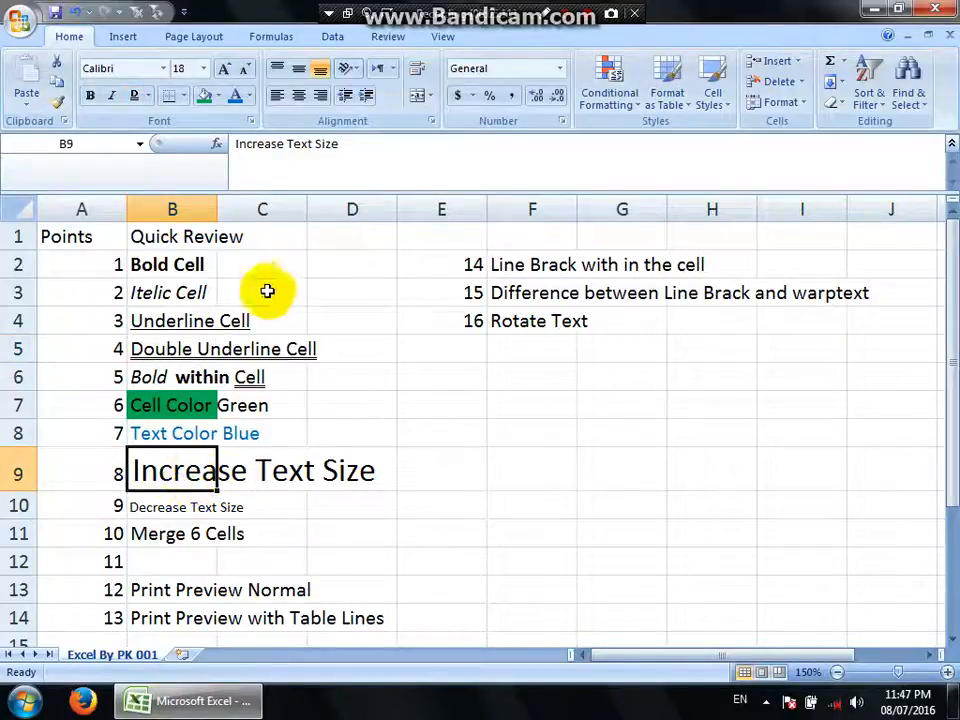
{"action": "left_click", "coordinate": [176, 208]}
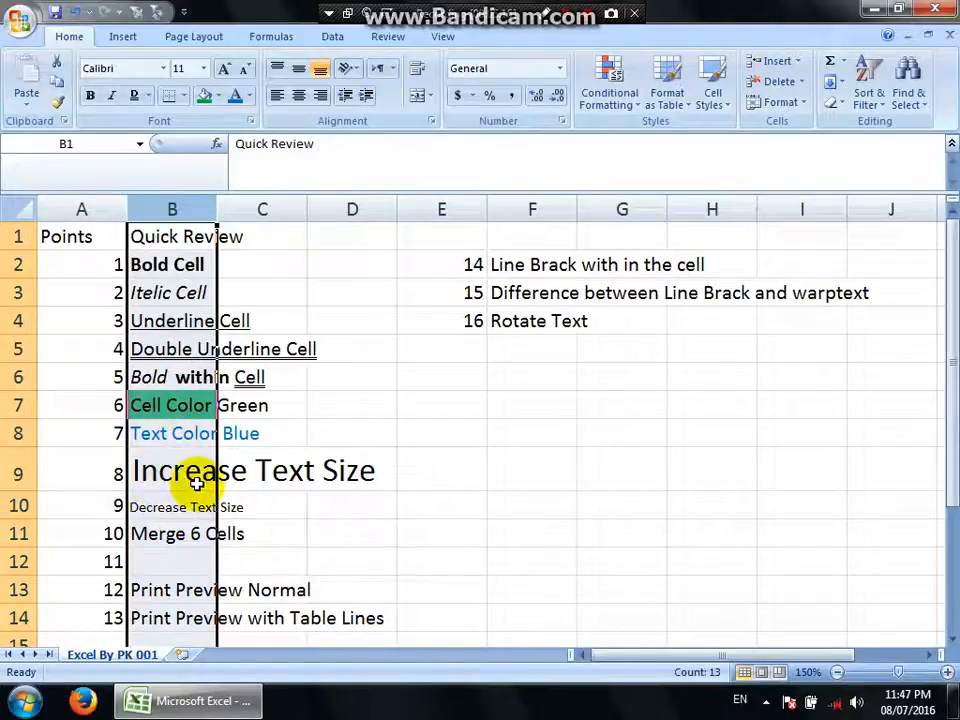
{"action": "left_click", "coordinate": [336, 555]}
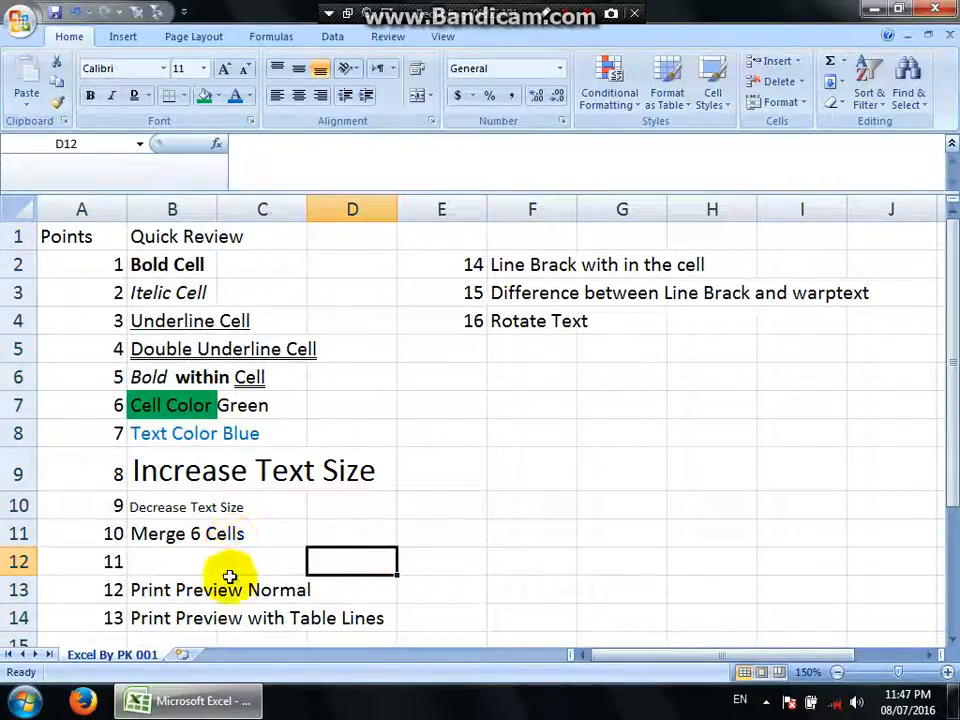
Merge cells B11 through D11 into one cell without centering the "Merge 6 Cells" text.
{"action": "left_click_drag", "start_coordinate": [186, 538], "coordinate": [314, 539]}
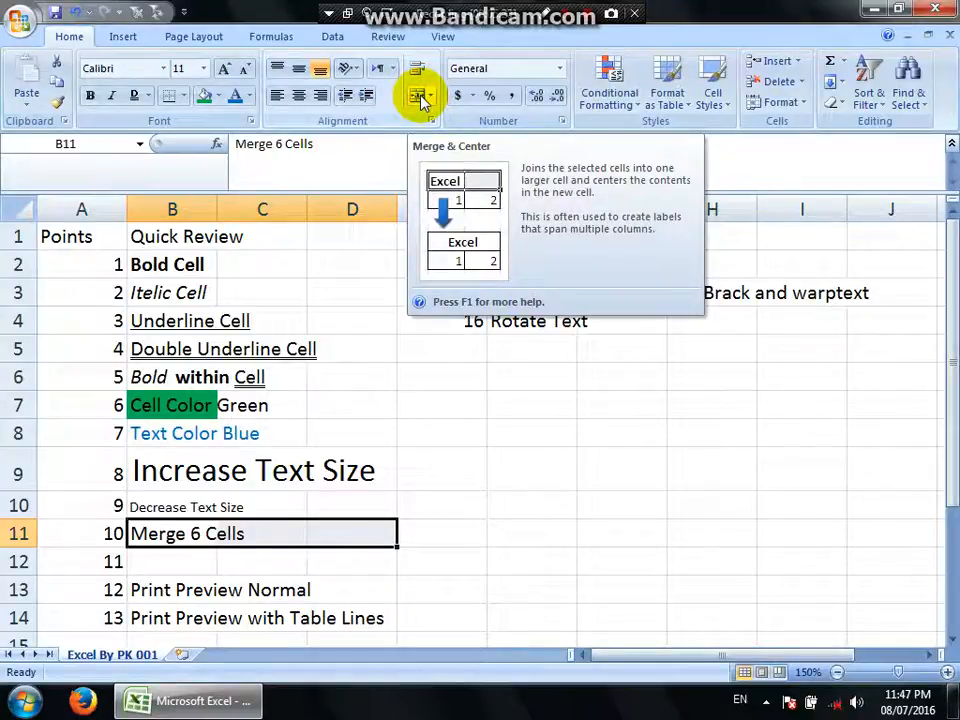
{"action": "right_click", "coordinate": [240, 540]}
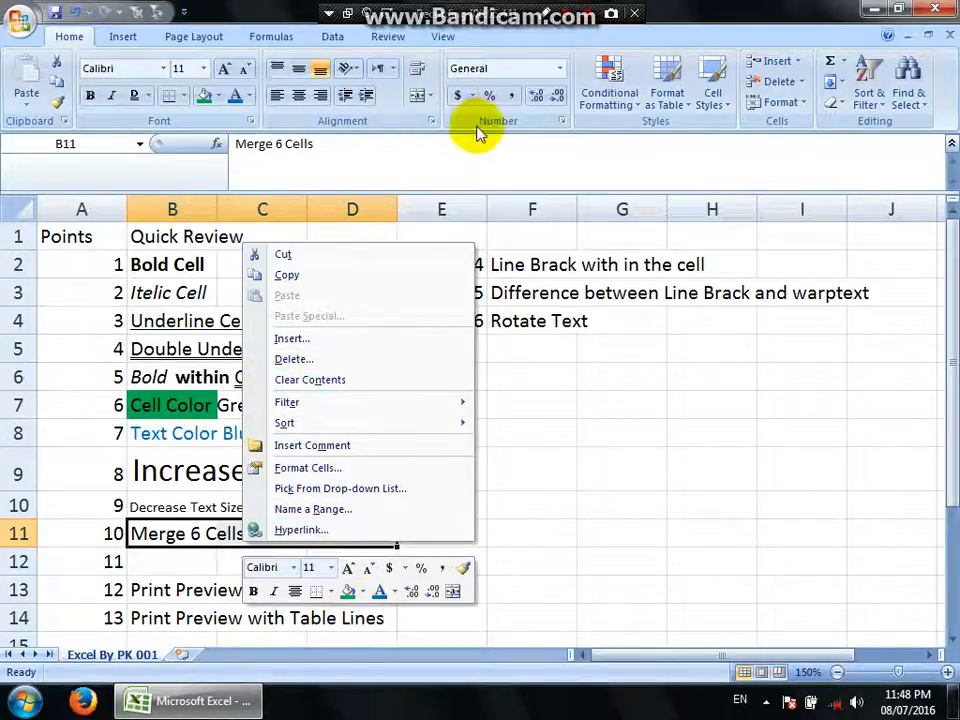
{"action": "left_click", "coordinate": [429, 96]}
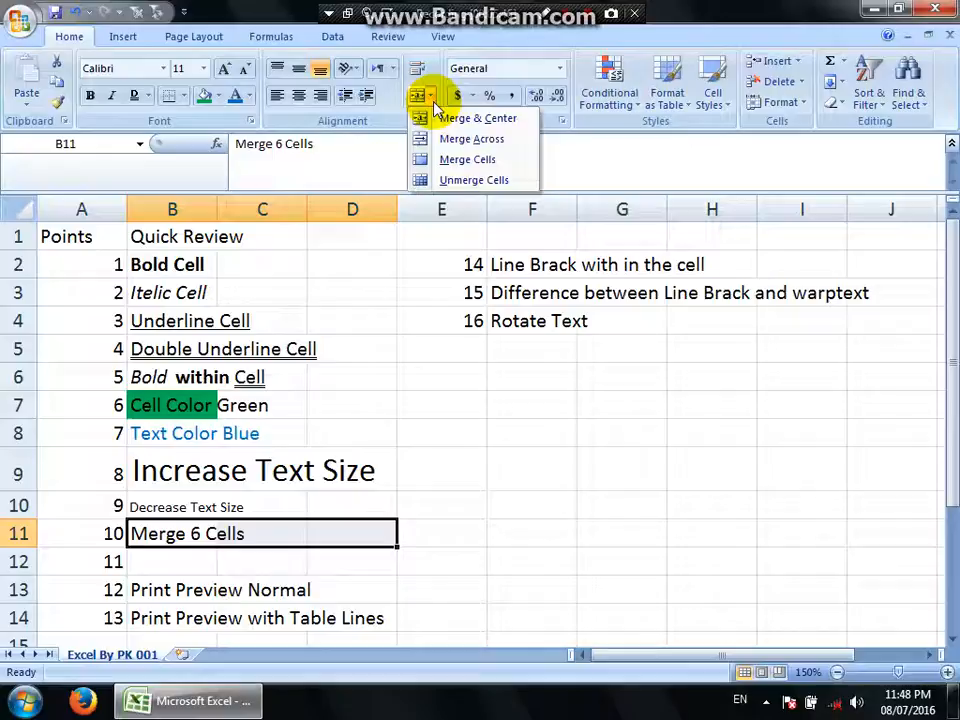
{"action": "left_click", "coordinate": [472, 148]}
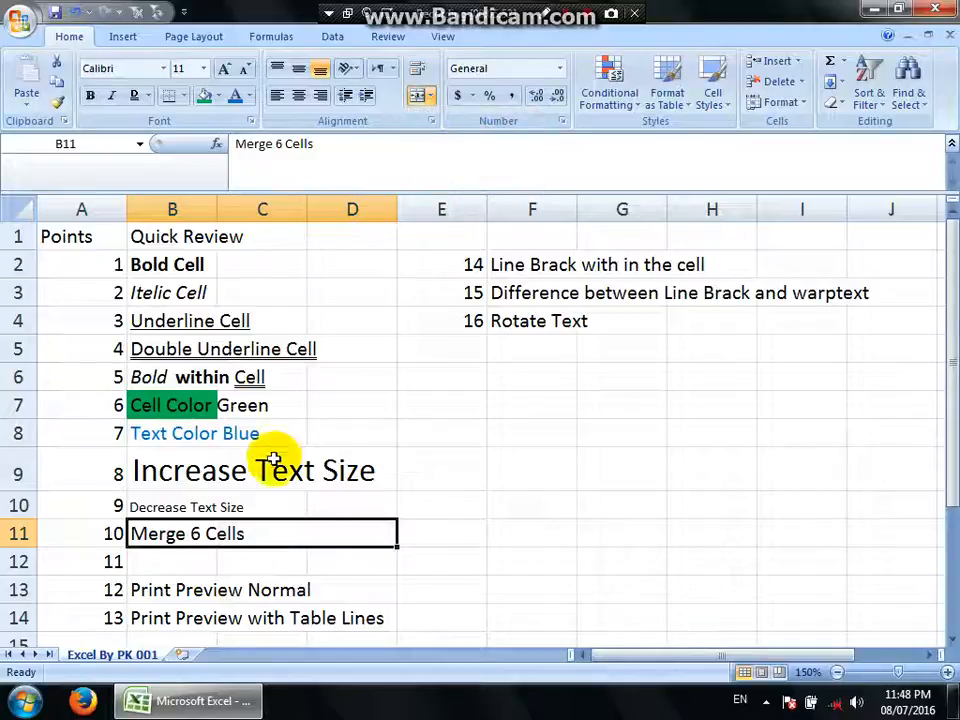
{"action": "left_click", "coordinate": [580, 591]}
{"action": "left_click", "coordinate": [221, 540]}
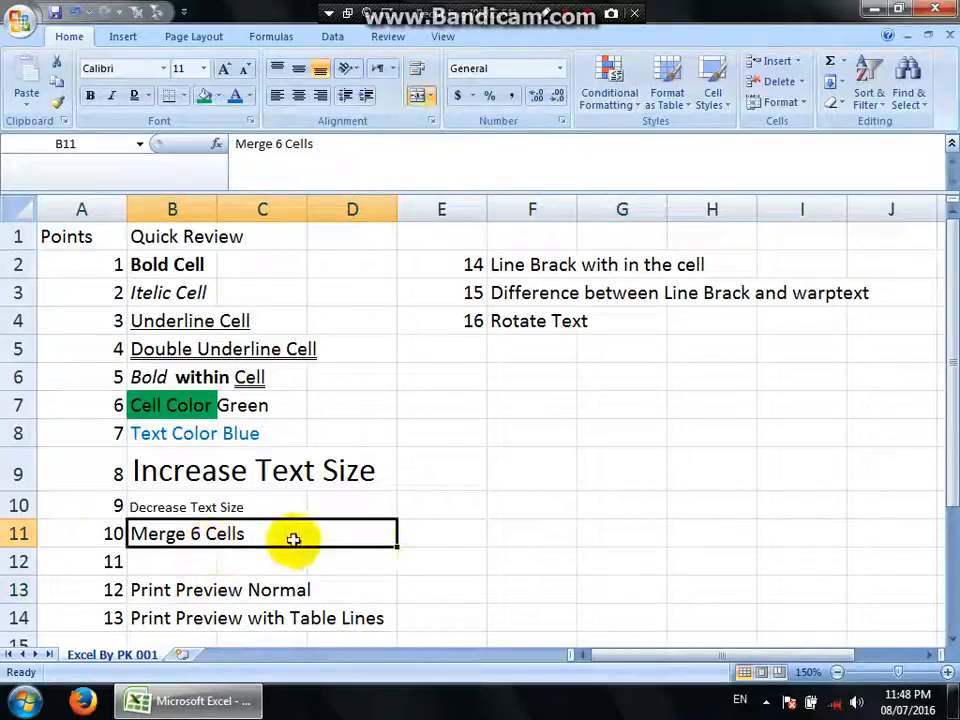
{"action": "left_click", "coordinate": [456, 542]}
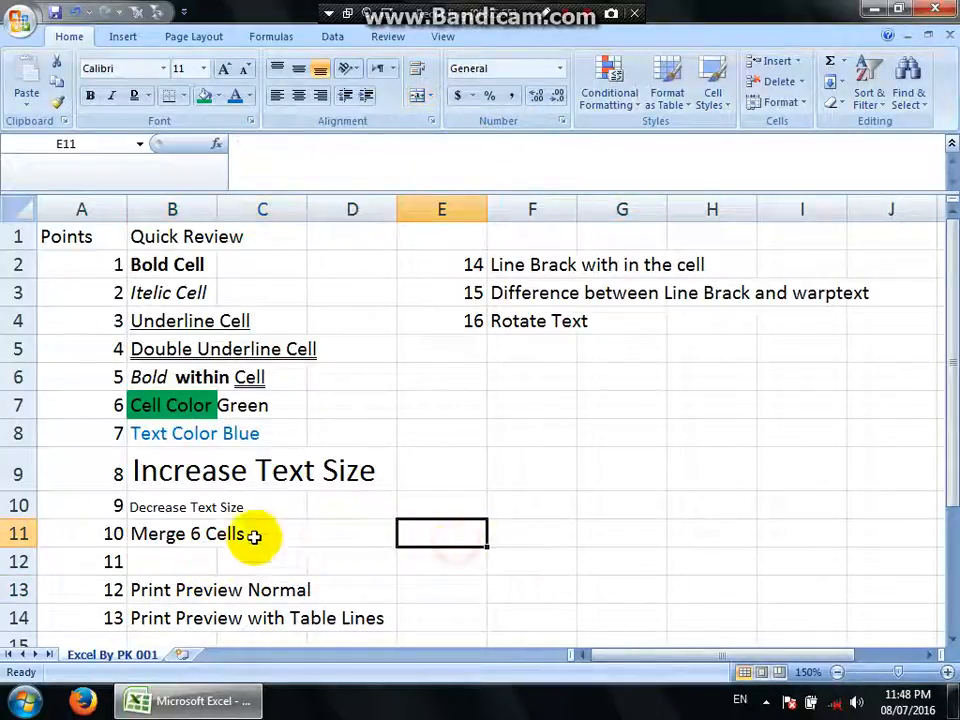
{"action": "left_click", "coordinate": [235, 535]}
{"action": "left_click", "coordinate": [414, 561]}
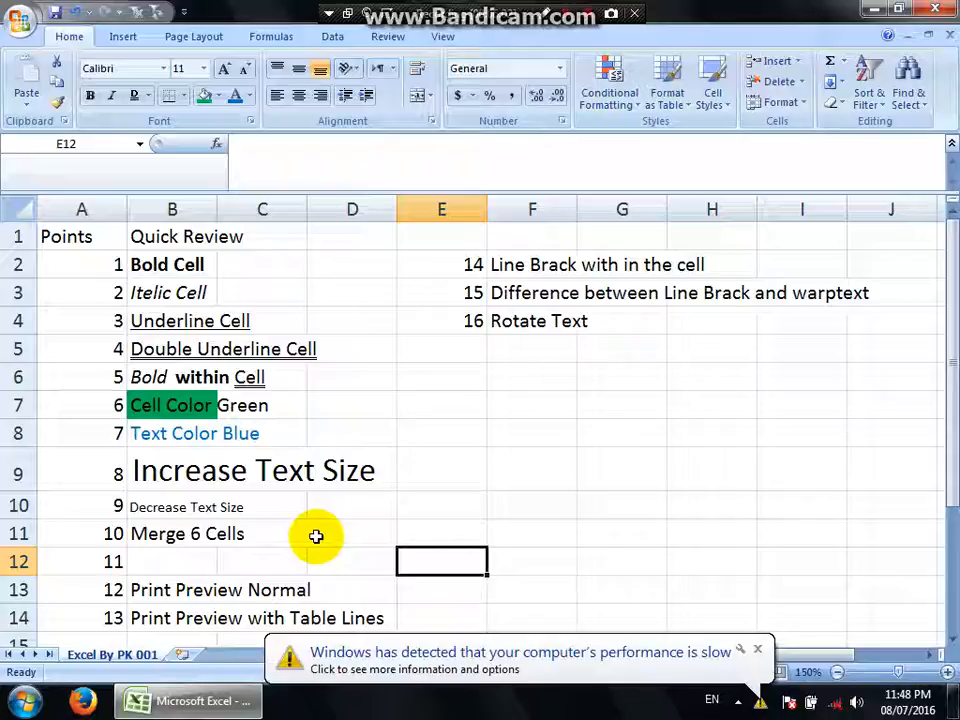
Merge and center the six-cell block B11:D12 containing the "Merge 6 Cells" text.
{"action": "left_click", "coordinate": [193, 473]}
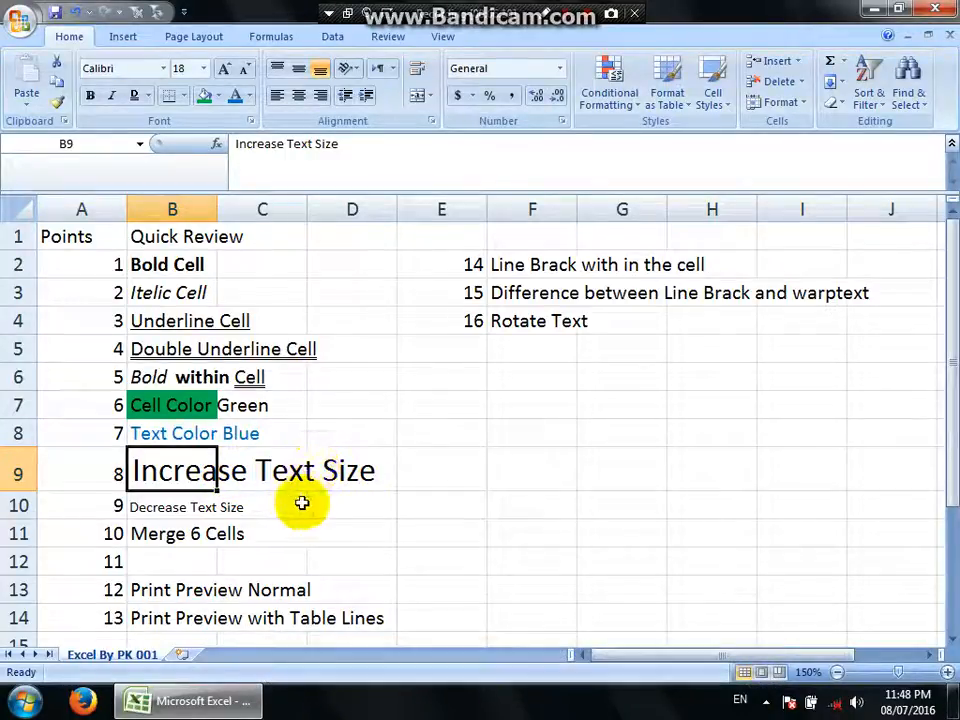
{"action": "left_click", "coordinate": [181, 538]}
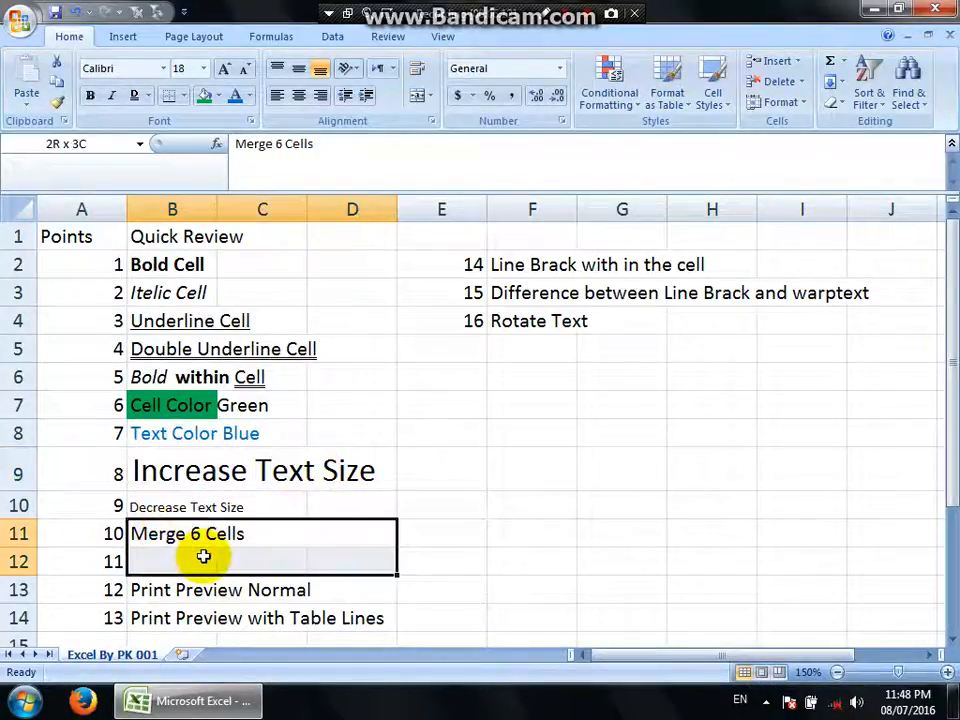
{"action": "left_click", "coordinate": [418, 96]}
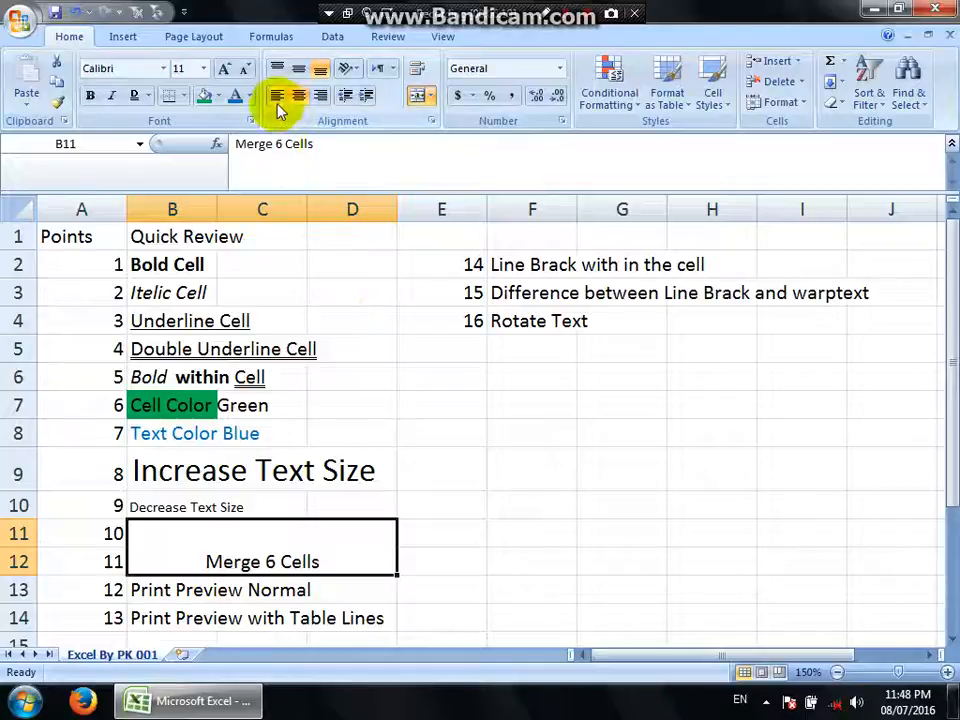
Preview the sheet's printout without table lines, zoom in on the Quick Review list, and close the preview.
{"action": "left_click", "coordinate": [155, 590]}
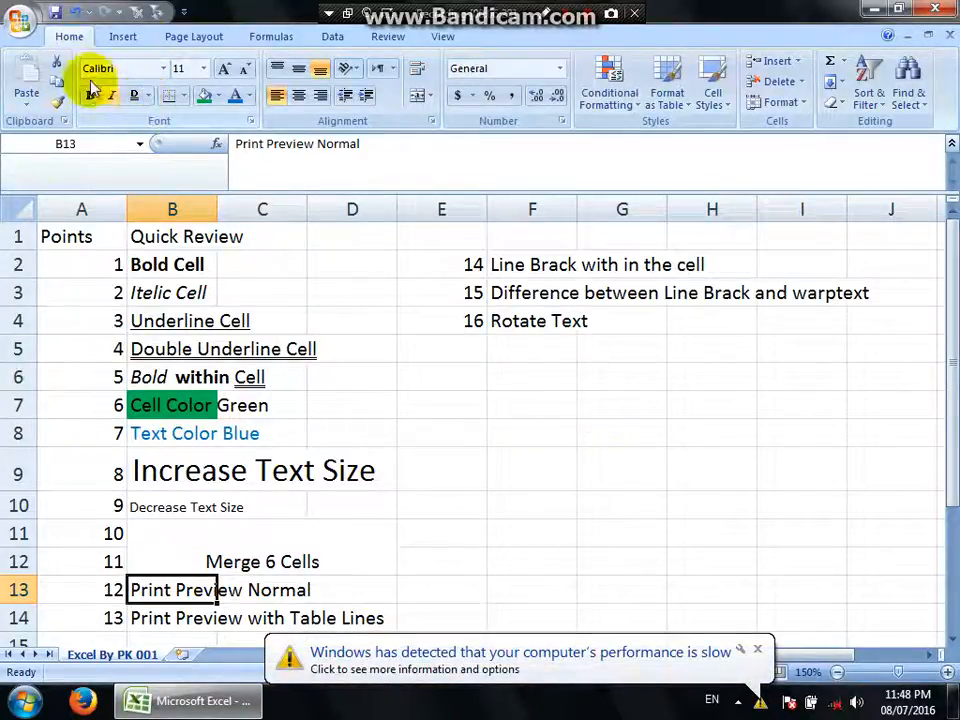
{"action": "left_click", "coordinate": [20, 20]}
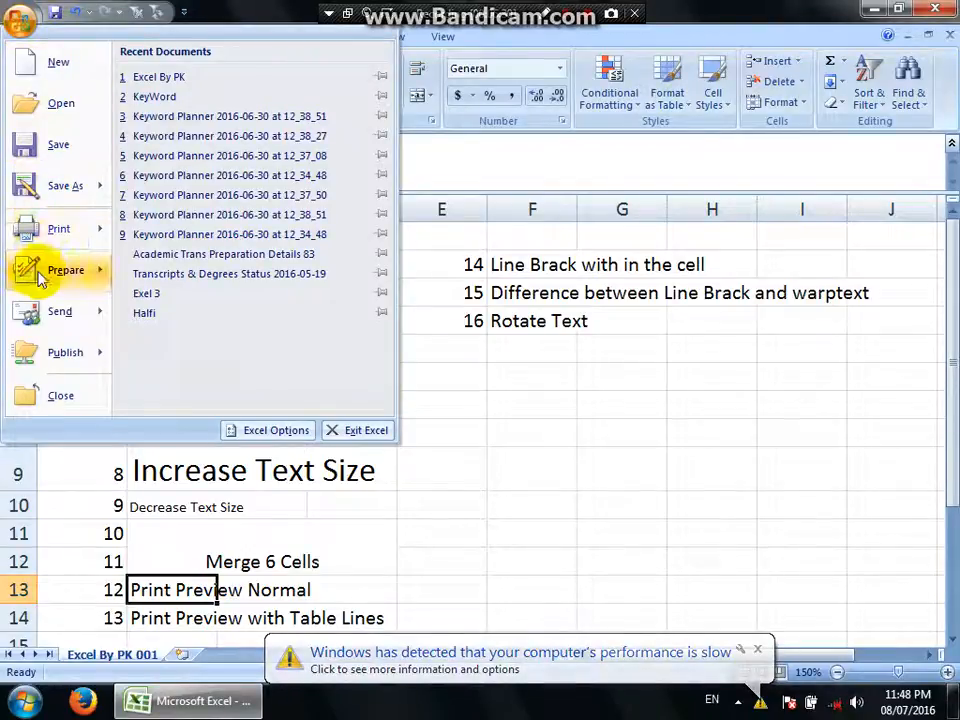
{"action": "mouse_move", "coordinate": [58, 232]}
{"action": "left_click", "coordinate": [163, 198]}
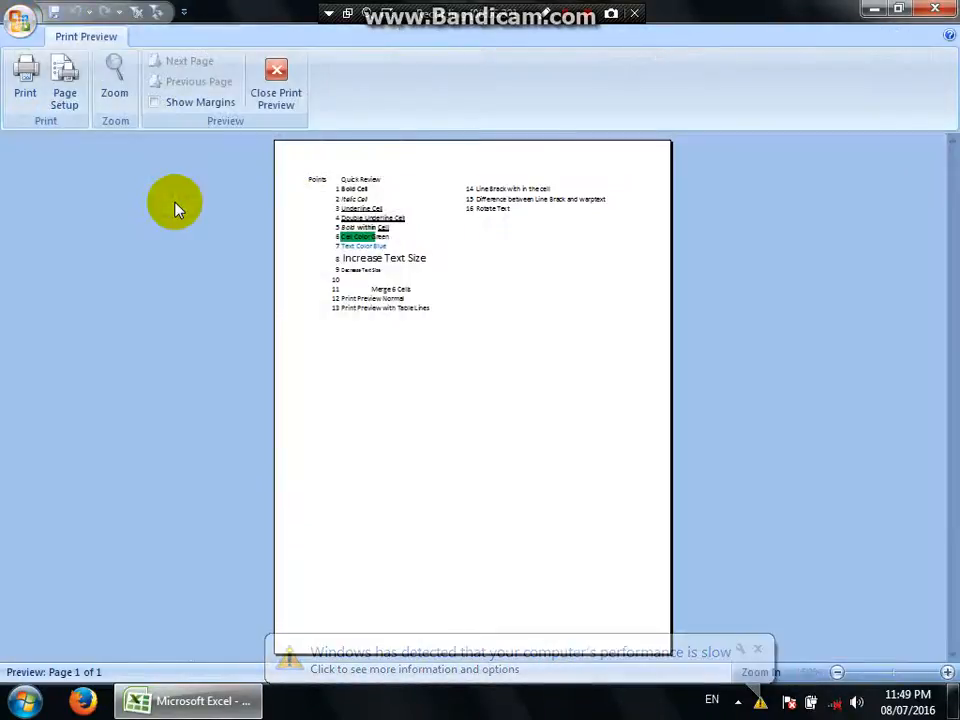
{"action": "left_click", "coordinate": [364, 214]}
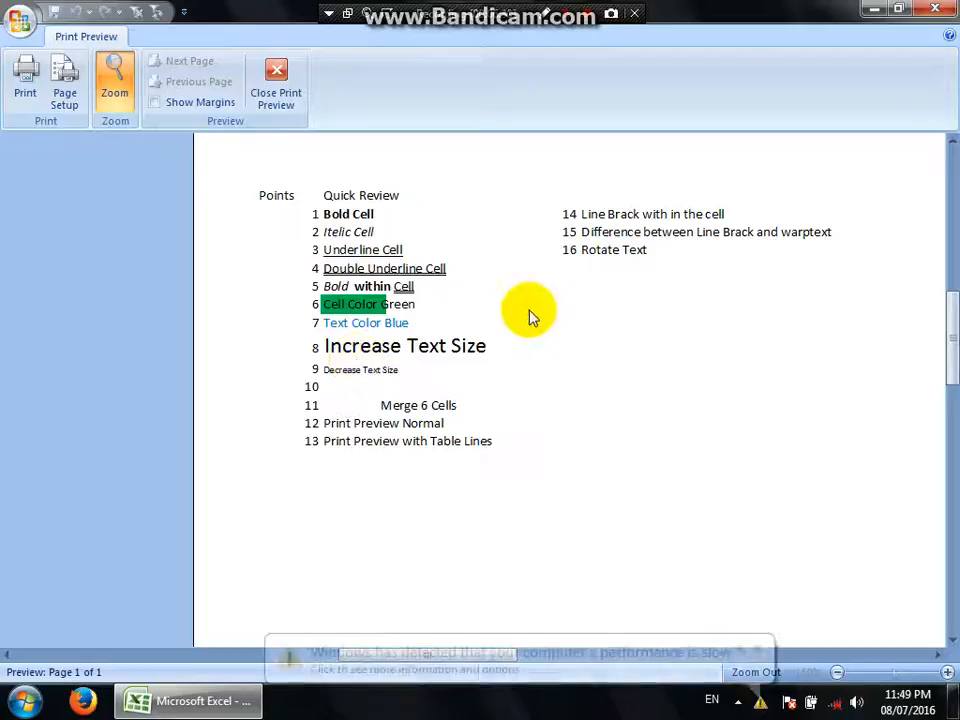
{"action": "left_click", "coordinate": [276, 70]}
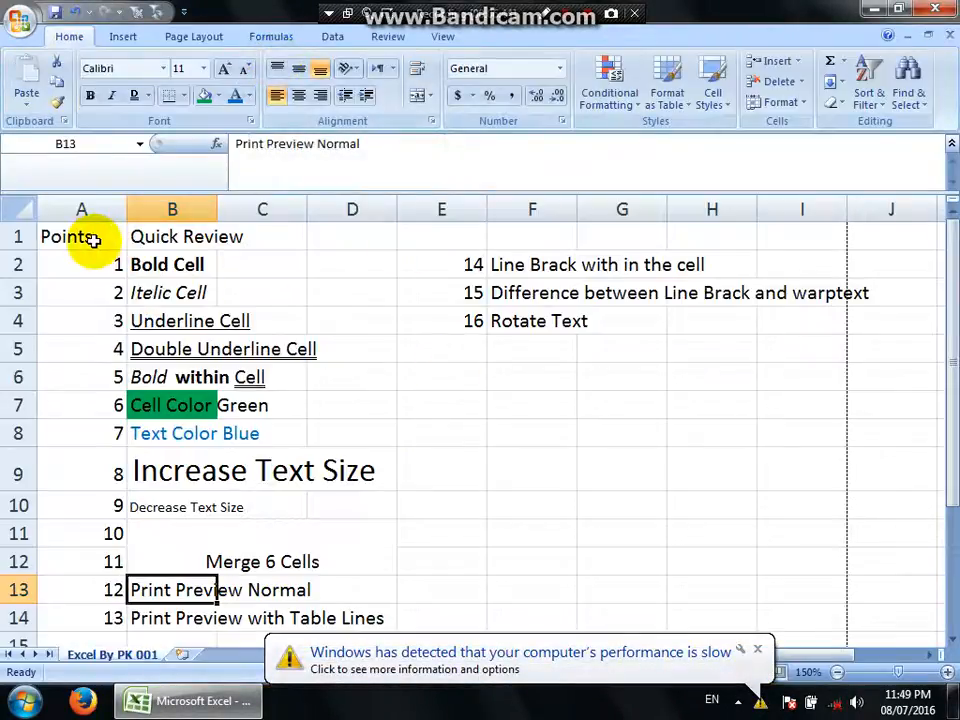
Apply All Borders to the Points and Quick Review range A1:D14.
{"action": "left_click_drag", "start_coordinate": [77, 231], "coordinate": [326, 606]}
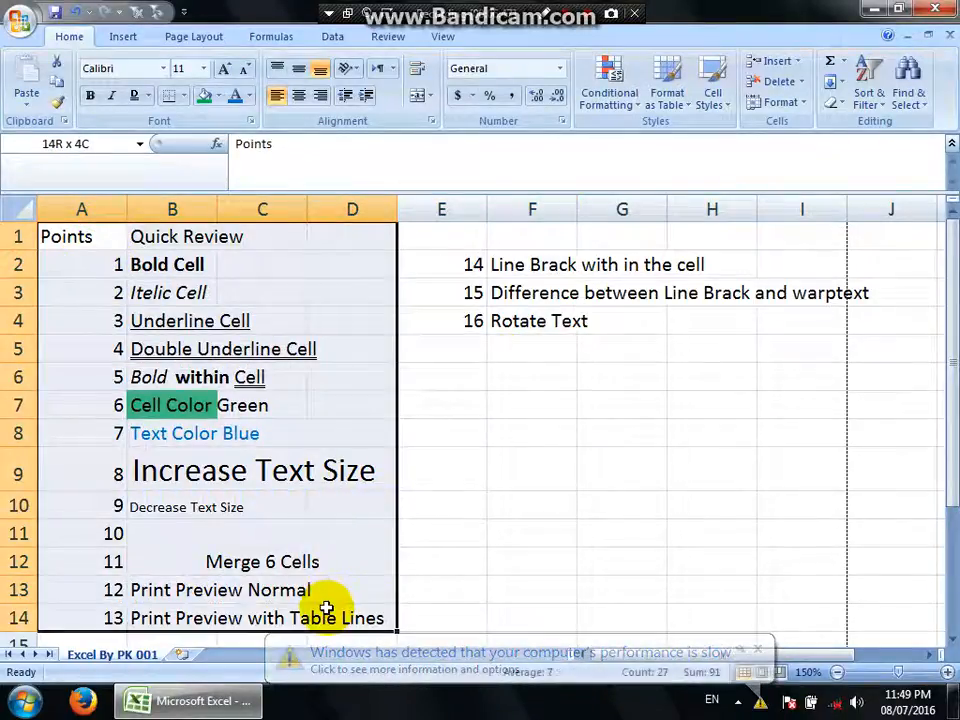
{"action": "left_click", "coordinate": [186, 98]}
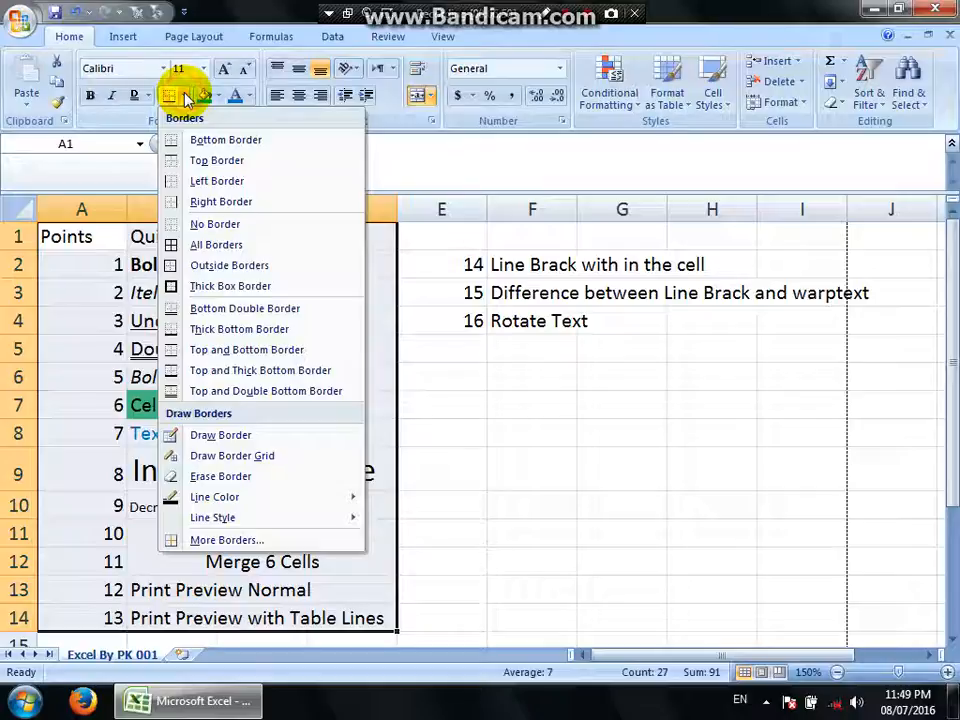
{"action": "left_click", "coordinate": [256, 247]}
{"action": "left_click", "coordinate": [472, 434]}
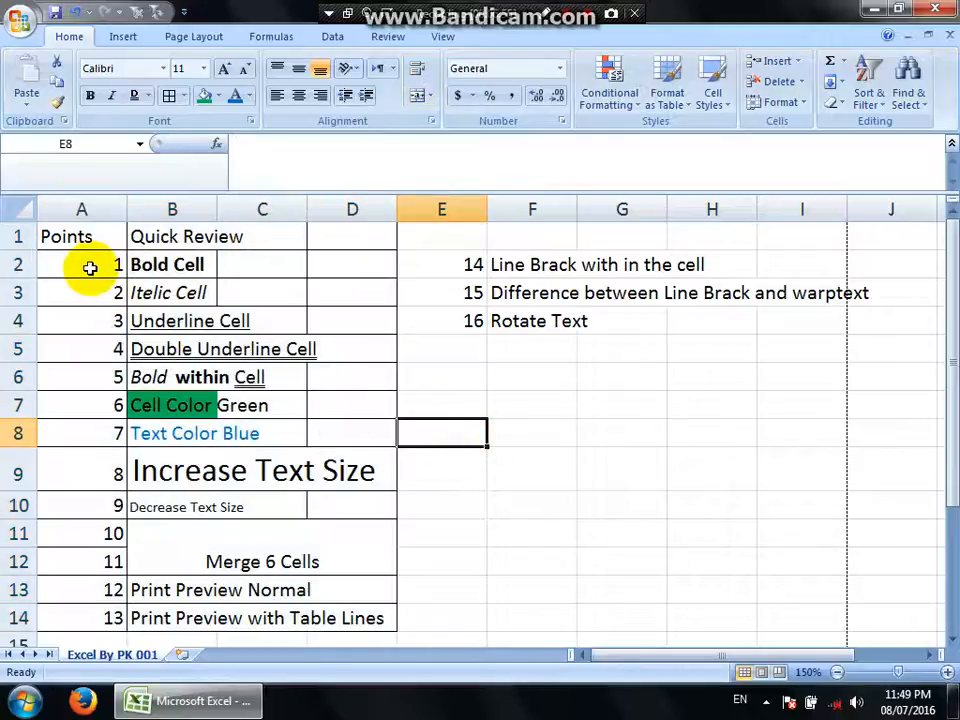
{"action": "left_click", "coordinate": [100, 378]}
{"action": "left_click", "coordinate": [480, 436]}
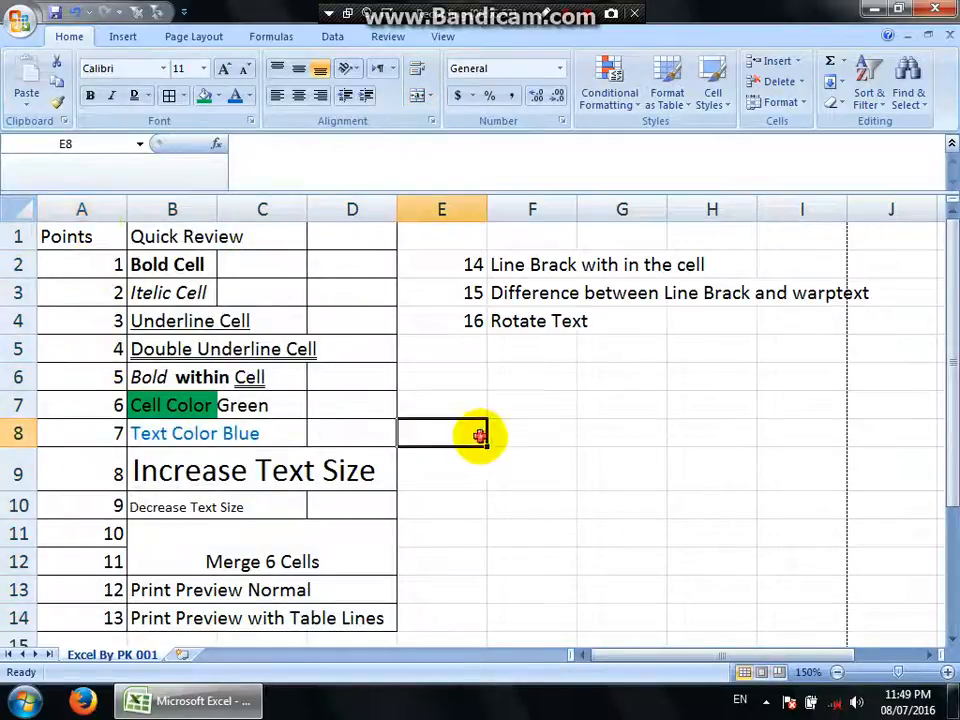
Preview the printout with table lines, examine the bordered list up close and as a full page, and close the preview.
{"action": "left_click", "coordinate": [20, 20]}
{"action": "mouse_move", "coordinate": [45, 235]}
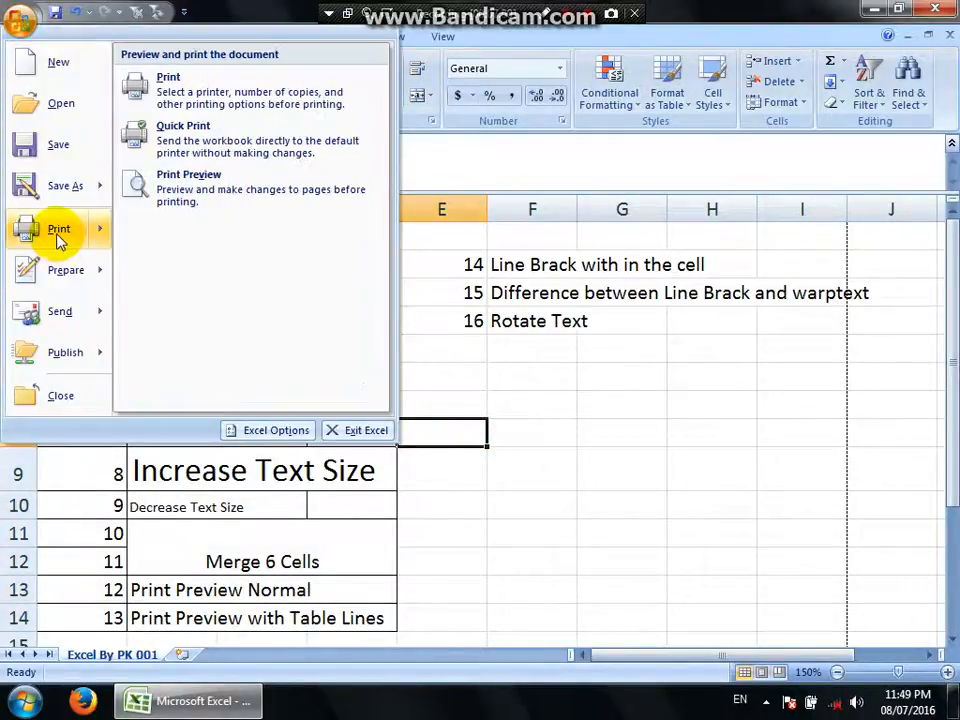
{"action": "left_click", "coordinate": [212, 197]}
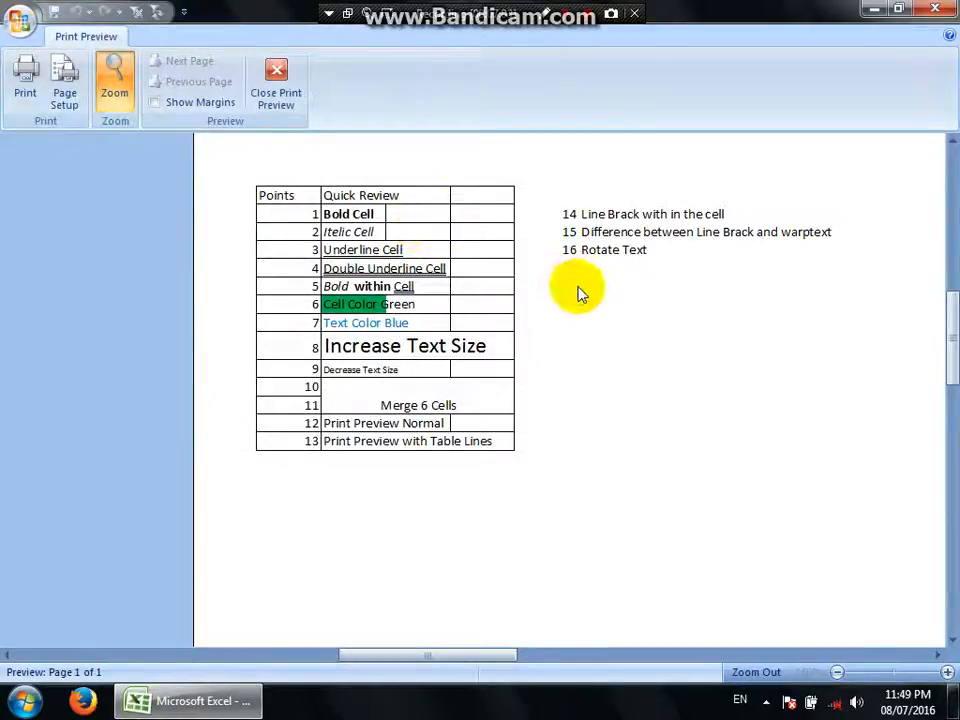
{"action": "left_click", "coordinate": [533, 413]}
{"action": "left_click", "coordinate": [459, 265]}
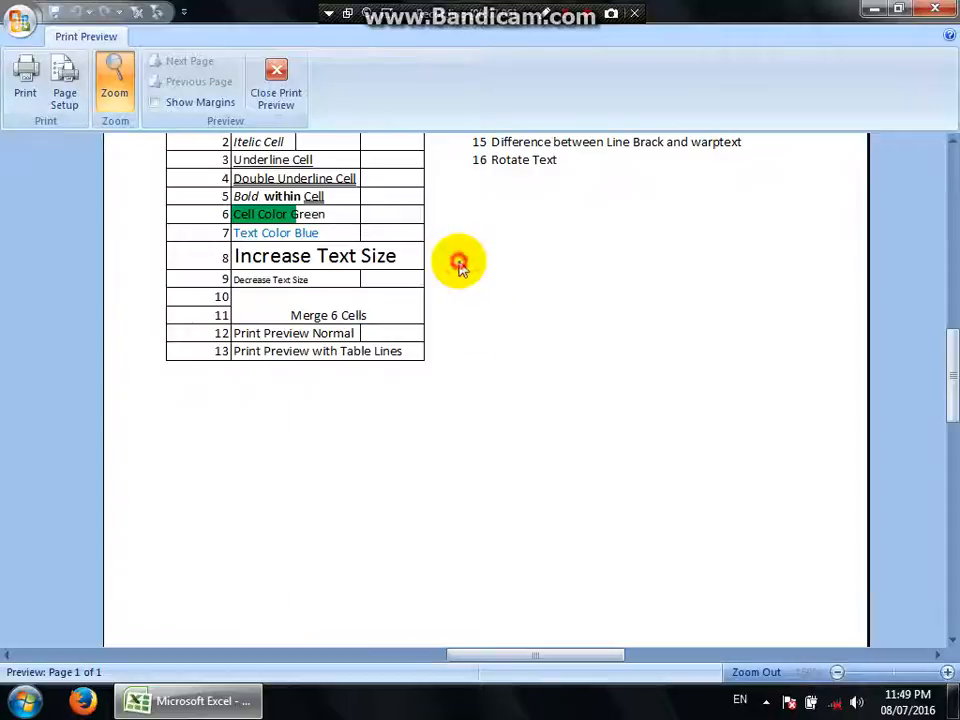
{"action": "scroll", "coordinate": [602, 373], "scroll_direction": "up", "scroll_amount": 3}
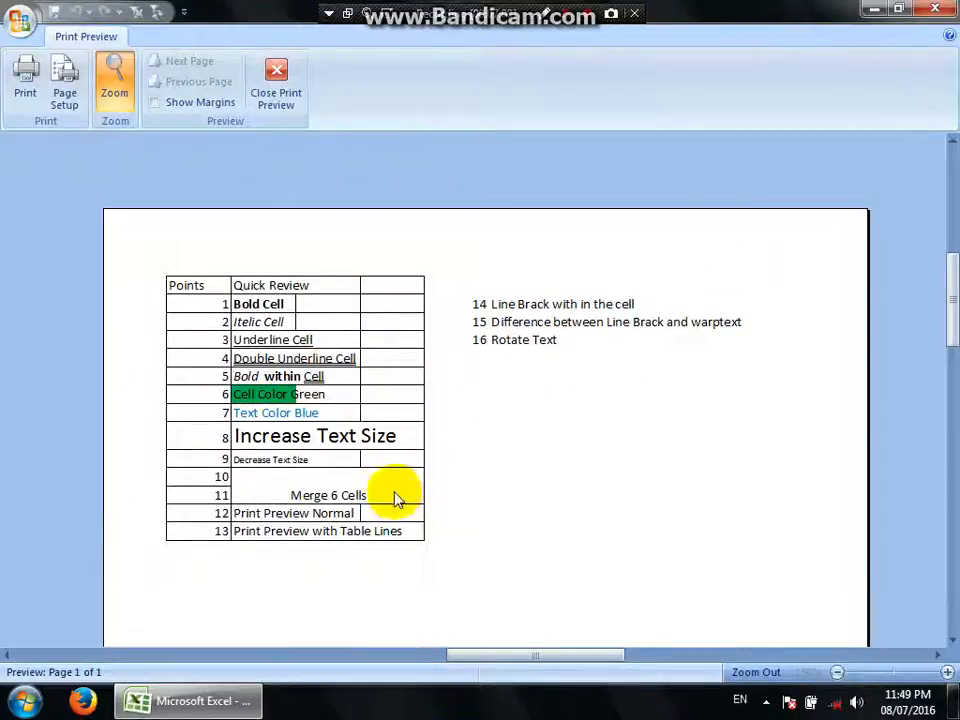
{"action": "left_click", "coordinate": [350, 533]}
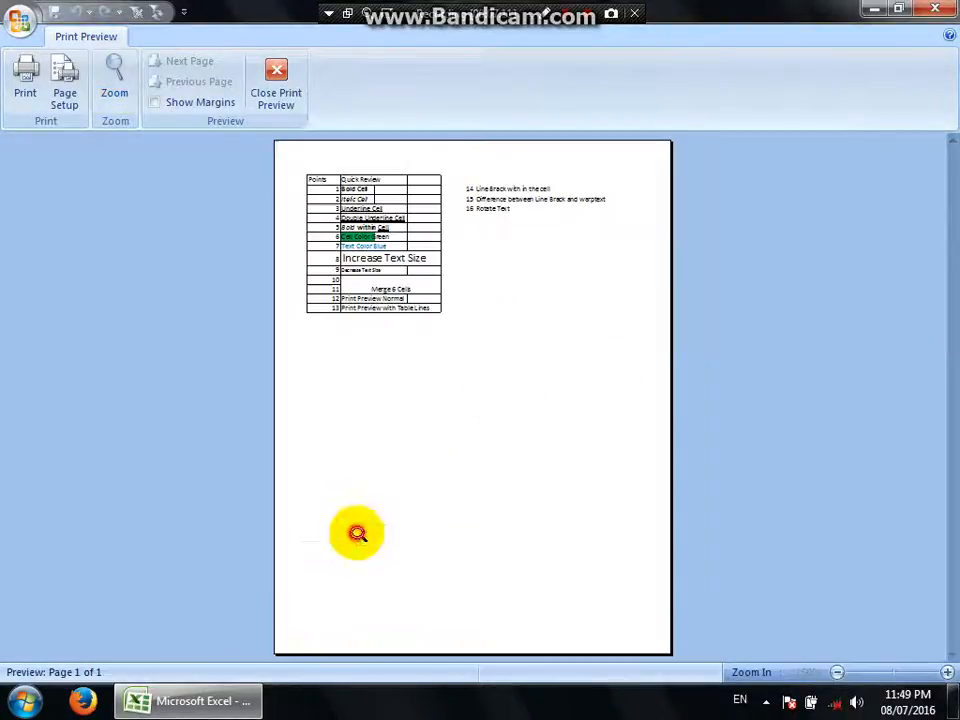
{"action": "left_click", "coordinate": [276, 74]}
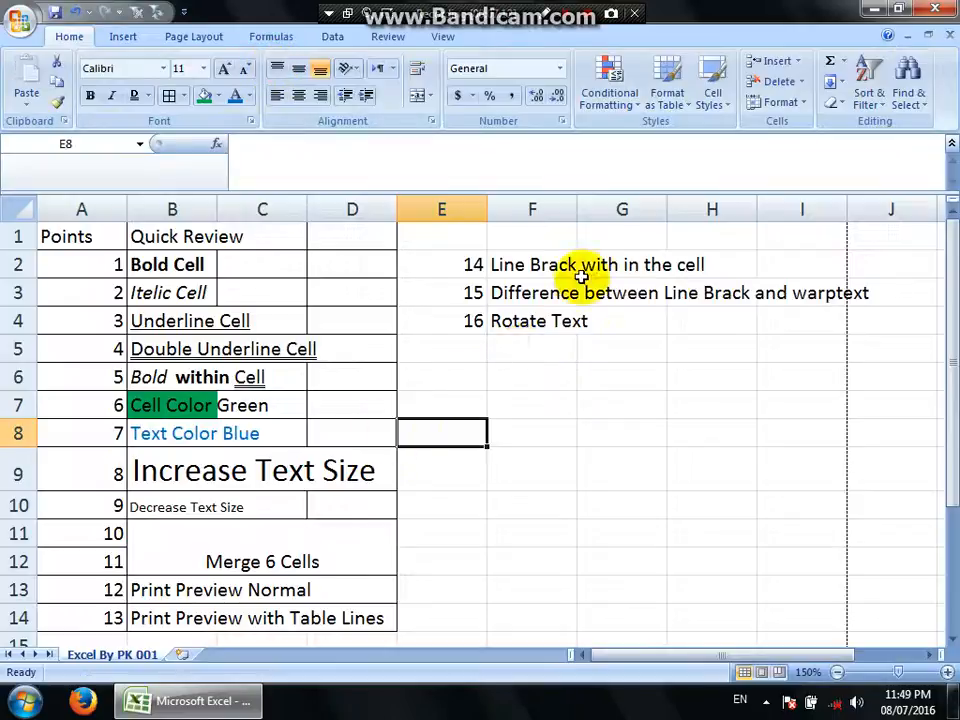
Insert a line break within cell F2 after "Line Brack", so that "with in the cell" starts on a new line.
{"action": "left_click", "coordinate": [505, 264]}
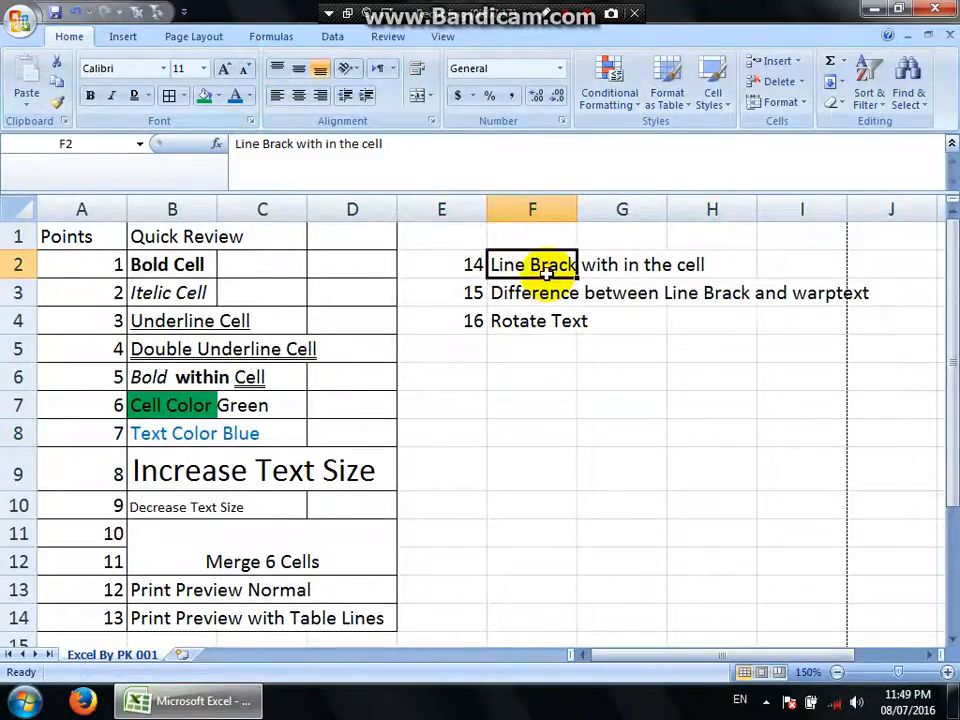
{"action": "double_click", "coordinate": [540, 263]}
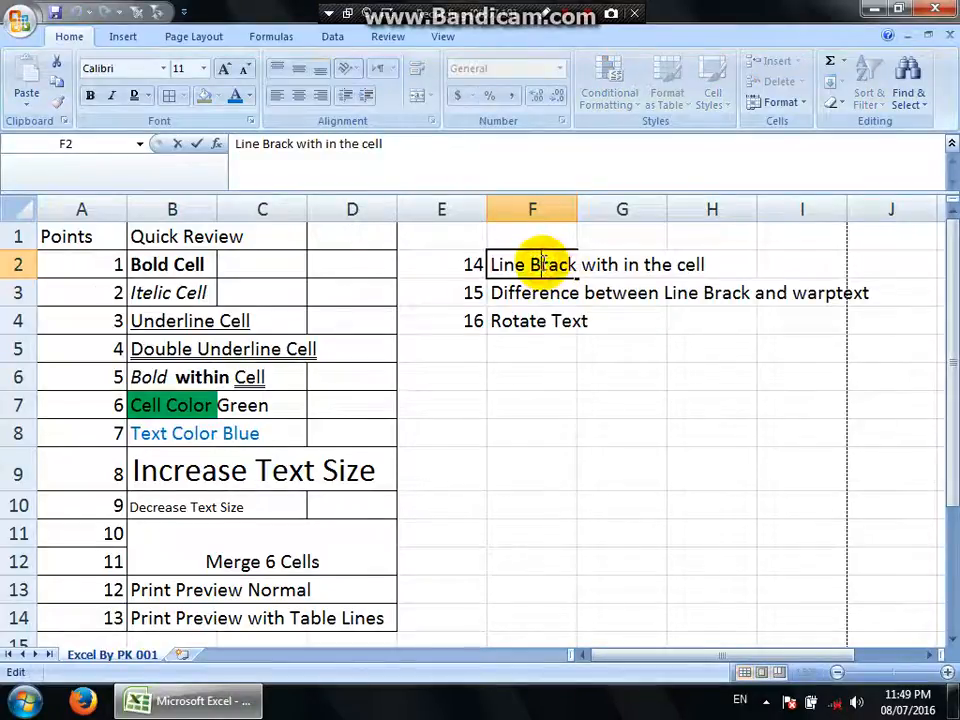
{"action": "left_click", "coordinate": [576, 262]}
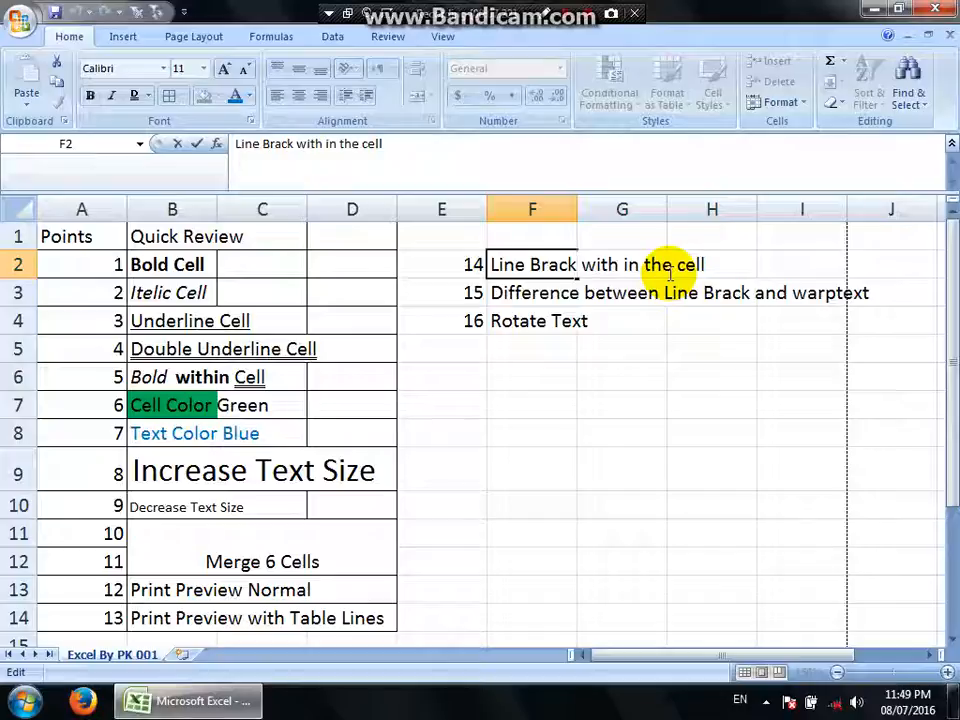
{"action": "key", "text": "alt+Return"}
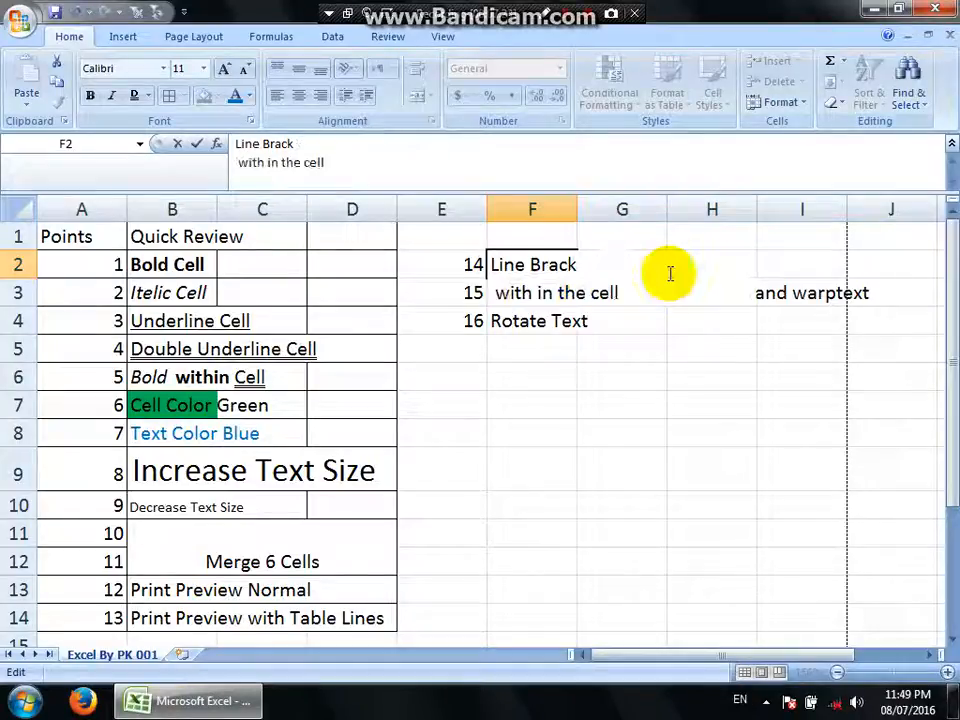
{"action": "key", "text": "Return"}
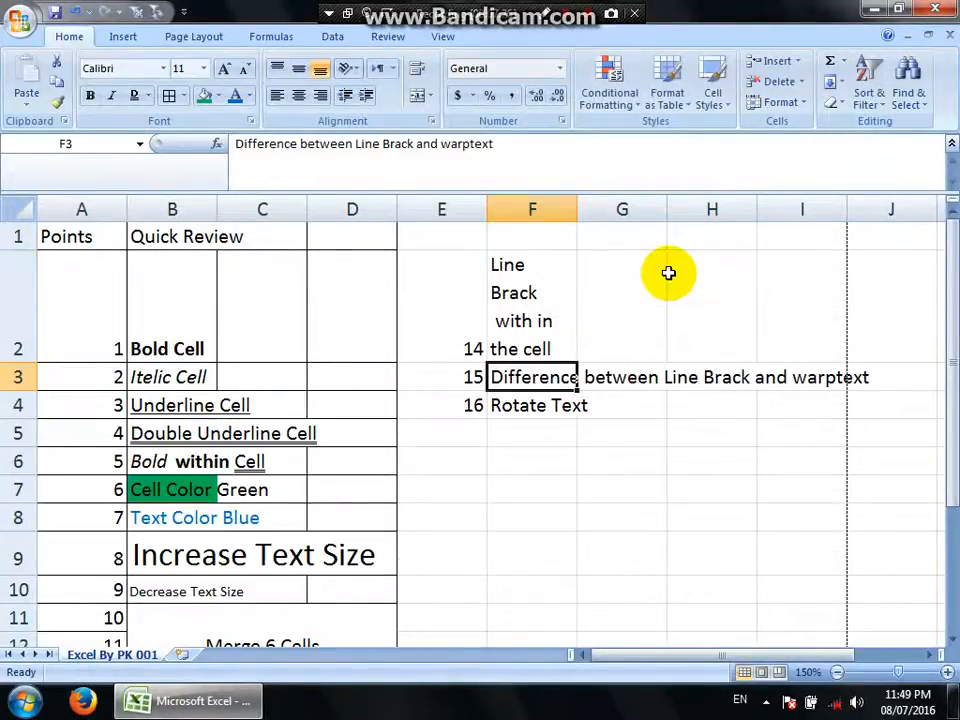
{"action": "key", "text": "Up"}
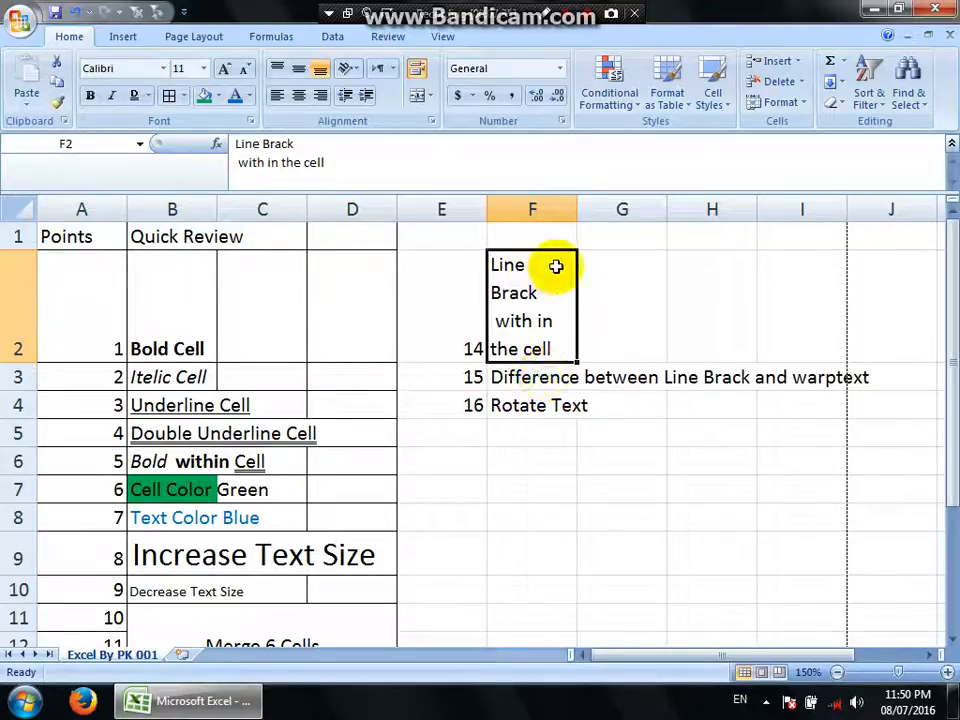
Try Wrap Text on the "Difference between Line Brack and warptext" entry in F3, and turn the wrapping off again.
{"action": "left_click", "coordinate": [548, 377]}
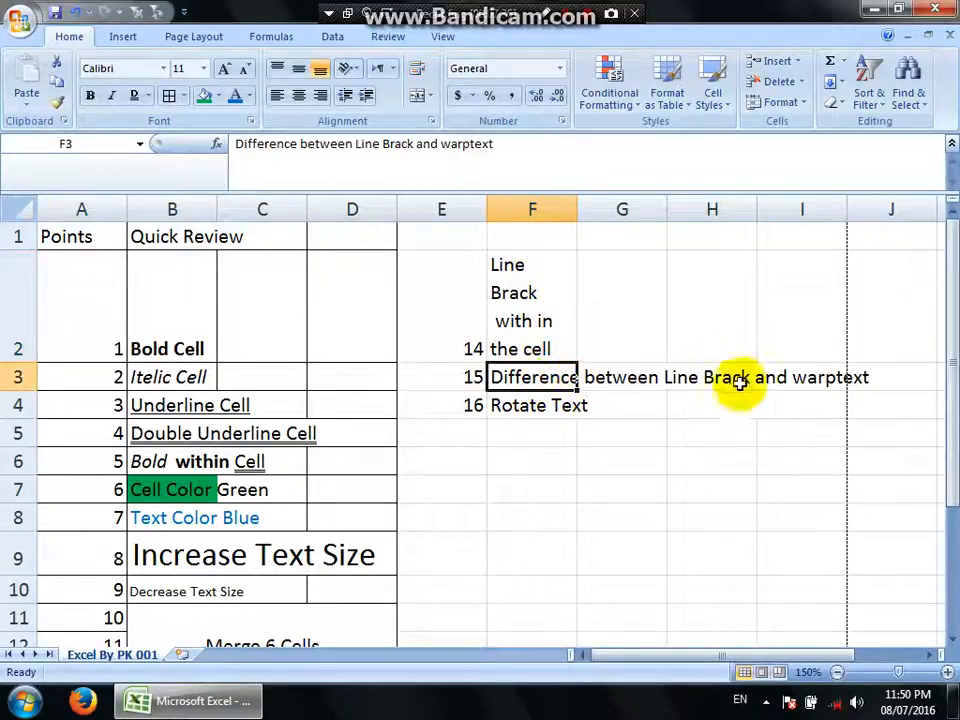
{"action": "left_click", "coordinate": [418, 70]}
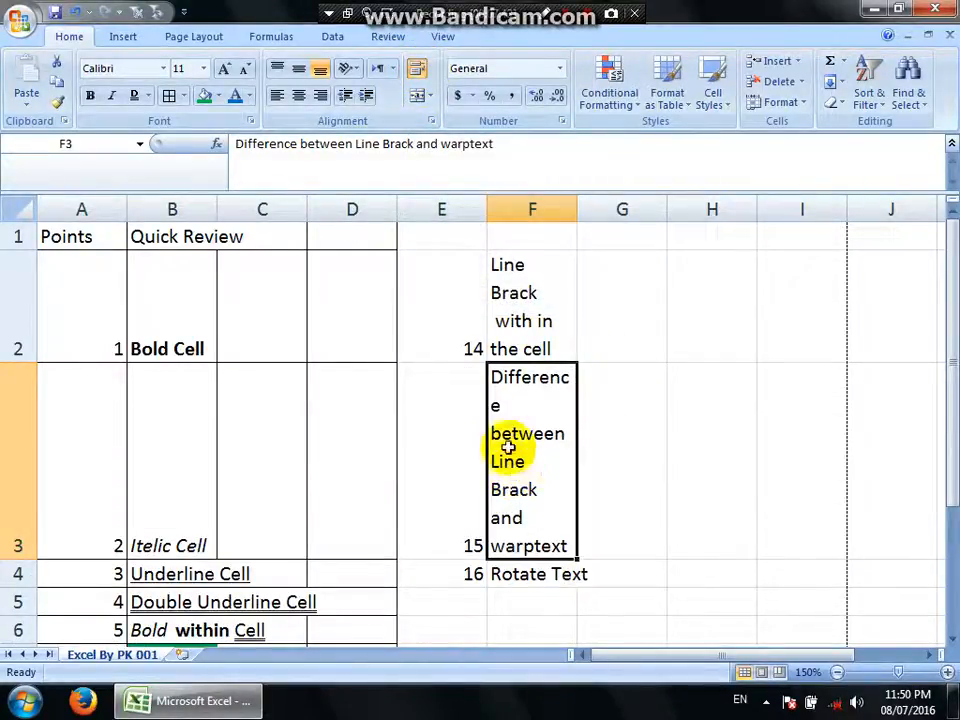
{"action": "left_click", "coordinate": [417, 70]}
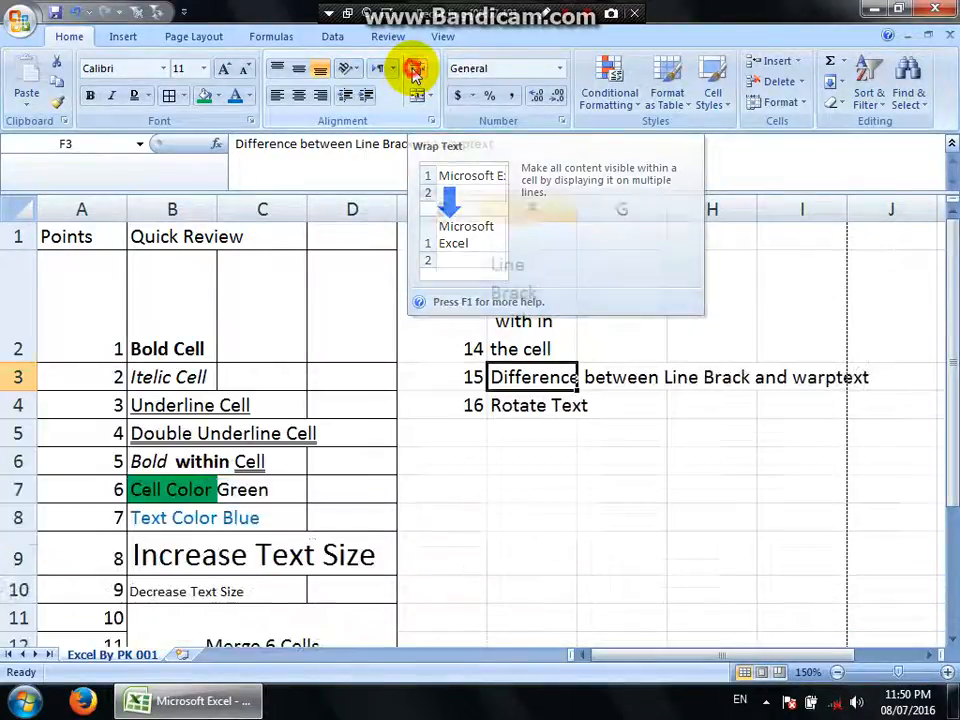
Insert a line break within cell F3 after "Difference between", moving "Line Brack and warptext" onto a new line.
{"action": "double_click", "coordinate": [565, 378]}
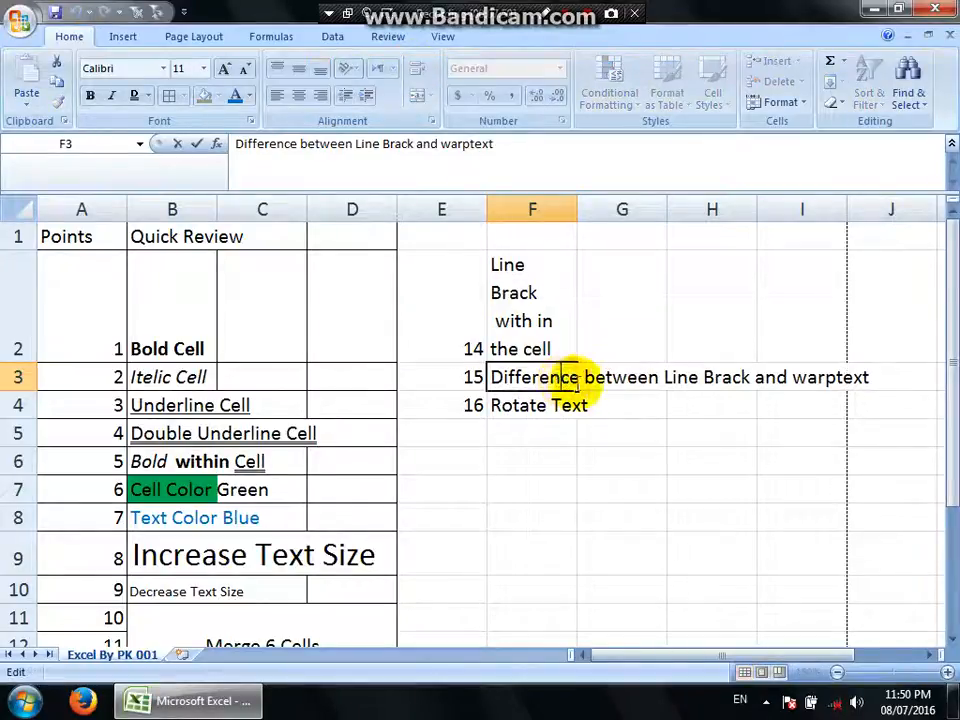
{"action": "left_click", "coordinate": [658, 378]}
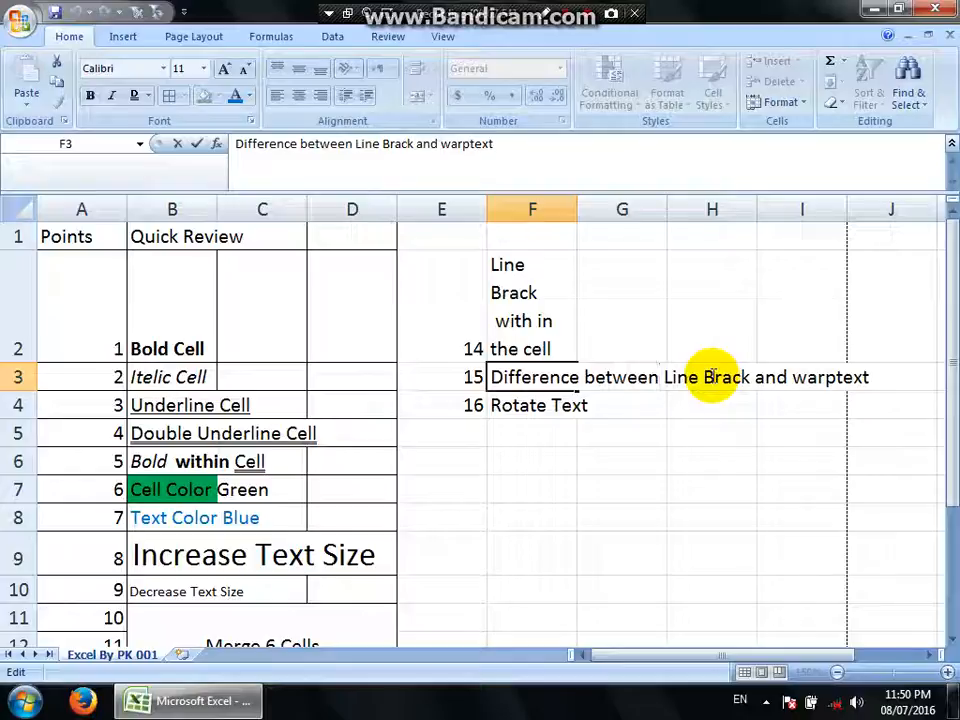
{"action": "key", "text": "alt+Return"}
{"action": "key", "text": "Return"}
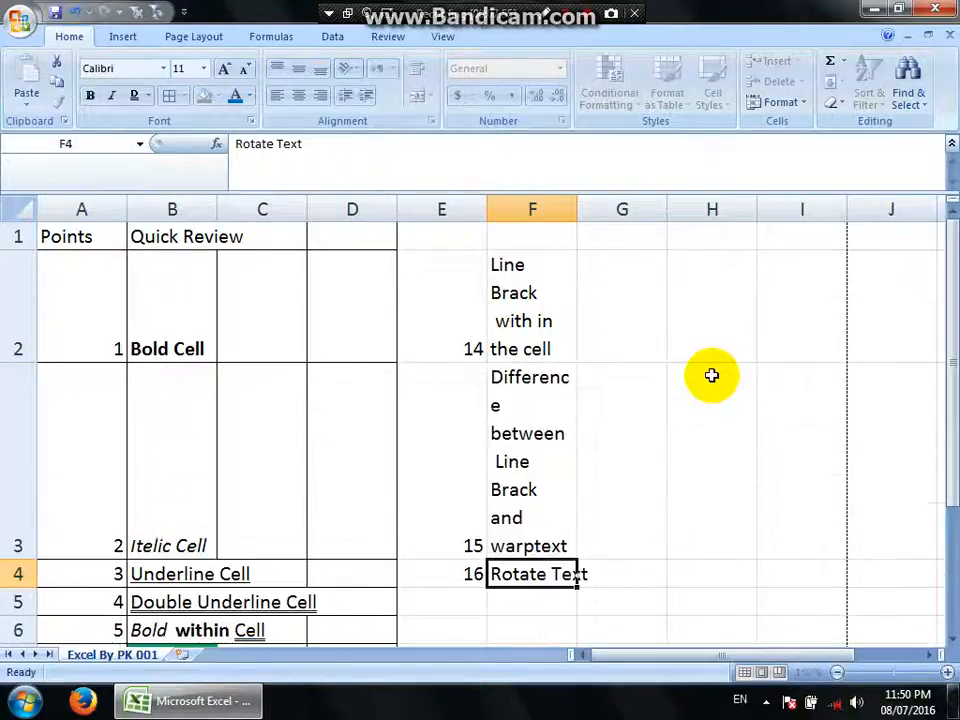
{"action": "key", "text": "Up"}
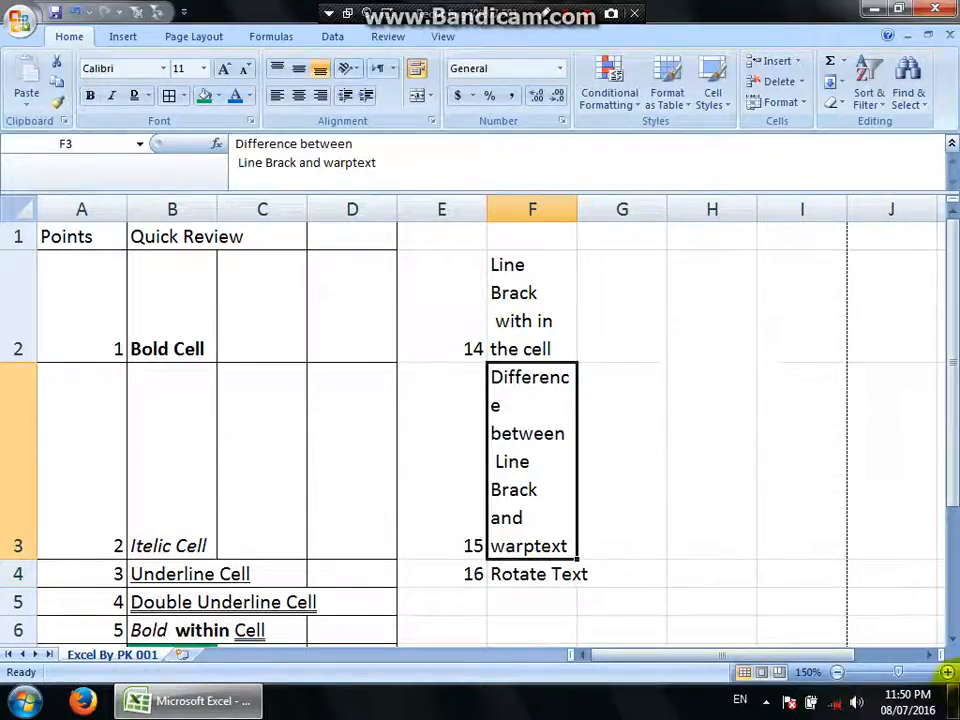